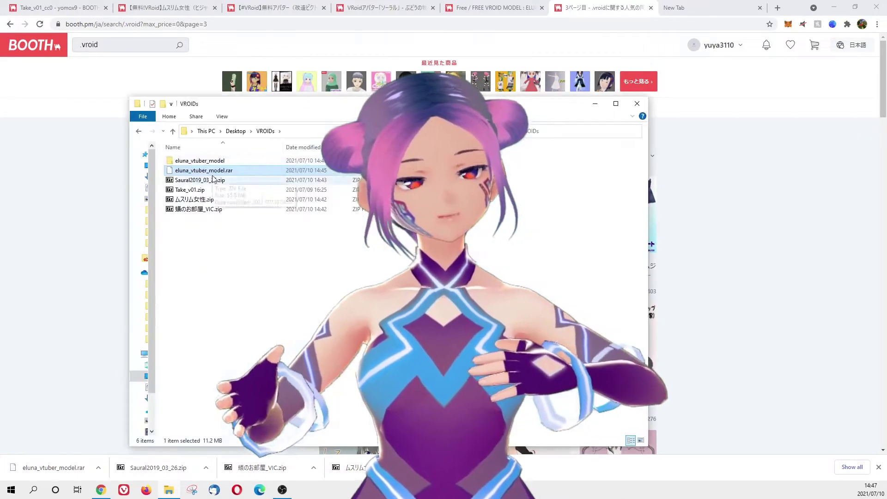
# Extract Saural2019_03_26.zip within the VROIDs folder using 7-Zip
pyautogui.rightClick(201, 181)
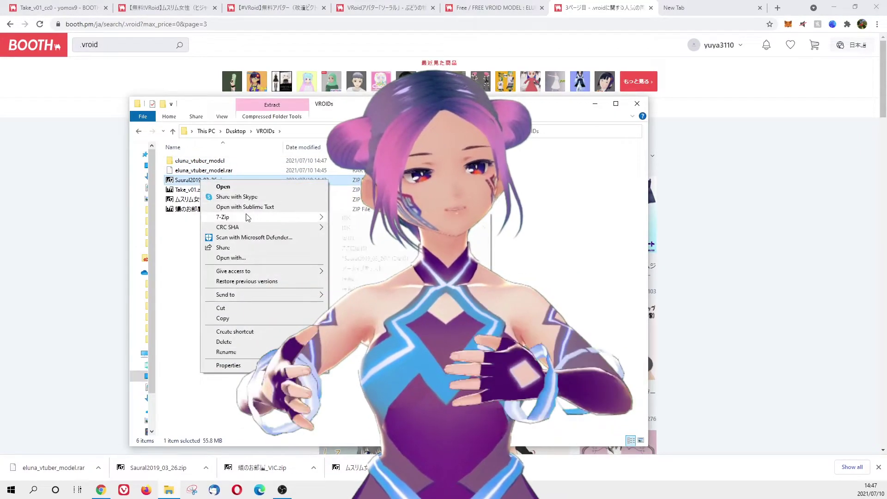
pyautogui.moveTo(259, 217)
pyautogui.click(371, 240)
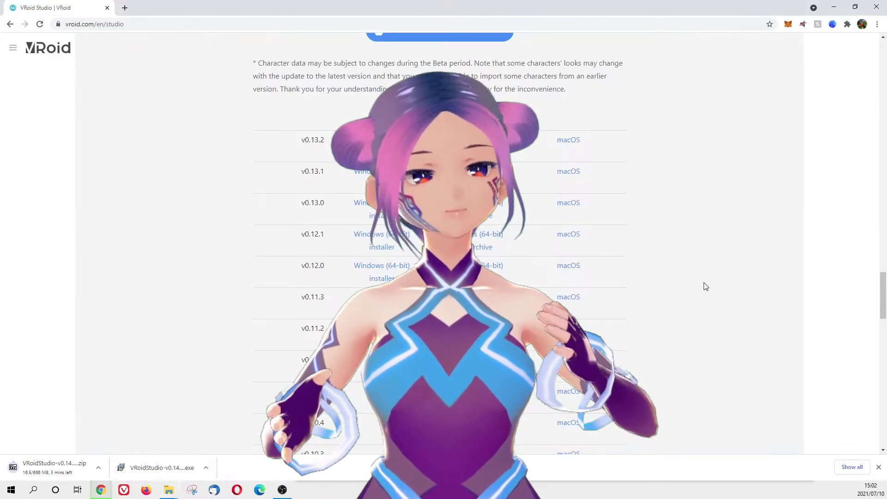
# Look through the past VRoid Studio versions offered for download on the VRoid website
pyautogui.scroll(-8, 706, 287)
pyautogui.scroll(-7, 706, 287)
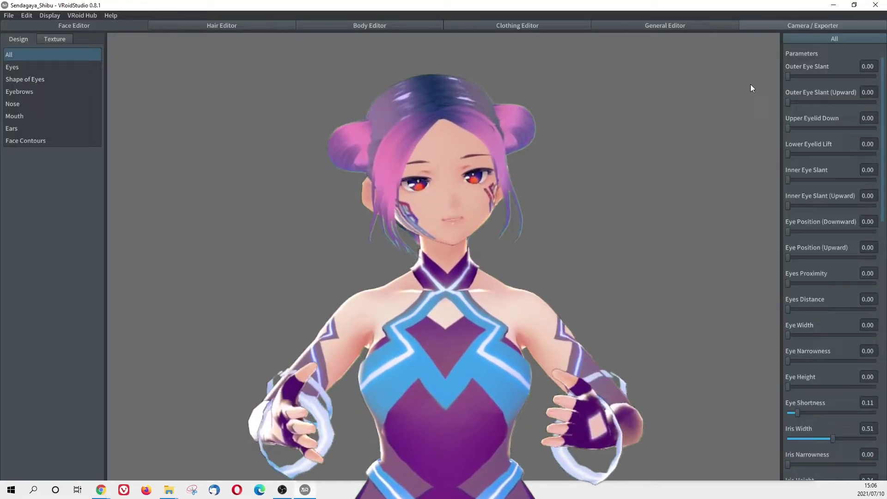
# Switch to VRoid Studio 0.8.1 and start the VRM export of the Sendagaya_Shibu avatar
pyautogui.click(757, 26)
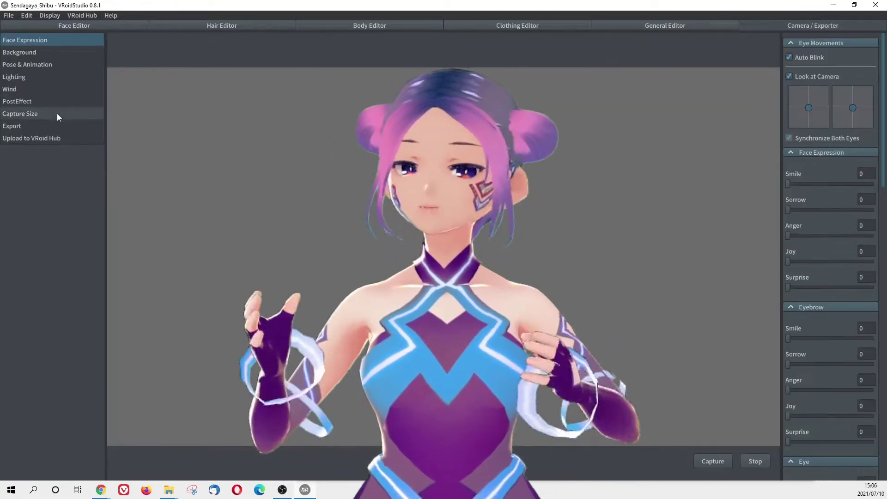
pyautogui.click(24, 124)
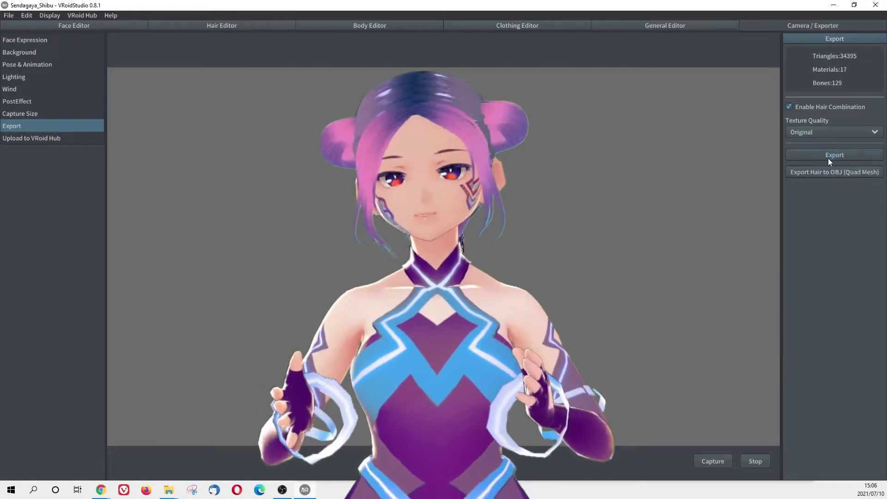
pyautogui.click(828, 157)
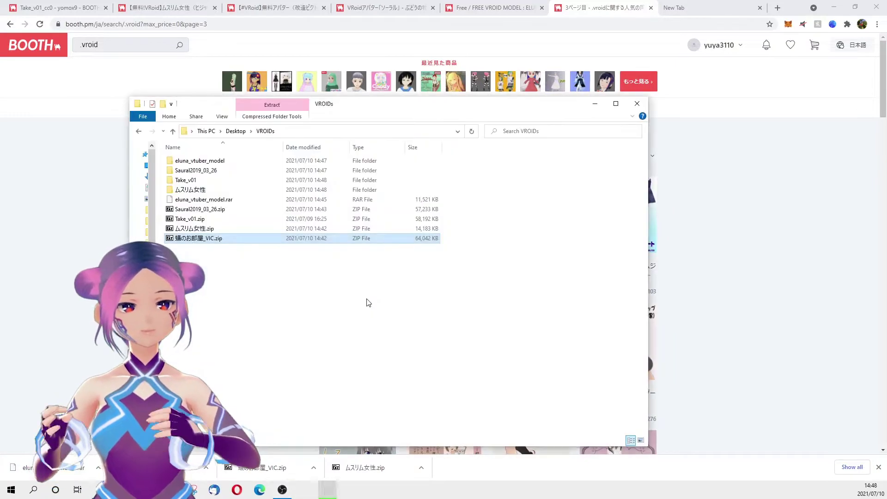
# In the VROIDs folder, look inside the extracted eluna_vtuber_model folder for its model file and return to the parent folder
pyautogui.click(256, 314)
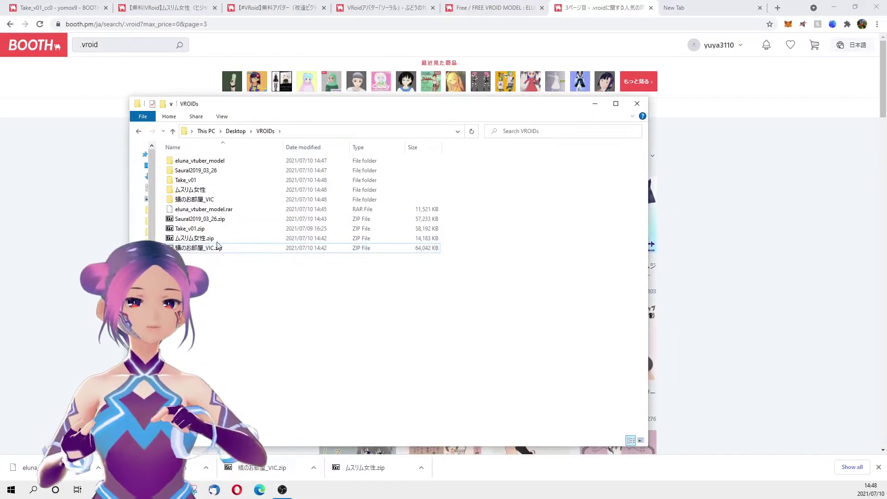
pyautogui.doubleClick(198, 160)
pyautogui.doubleClick(226, 160)
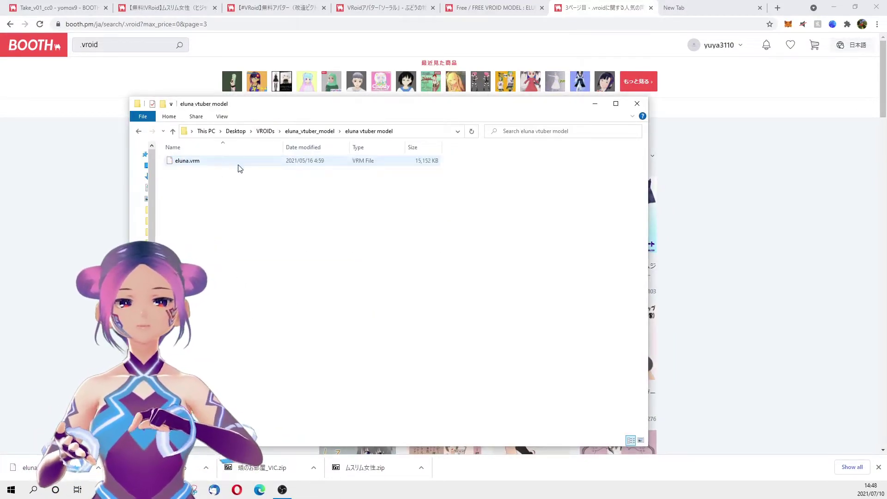
pyautogui.click(139, 132)
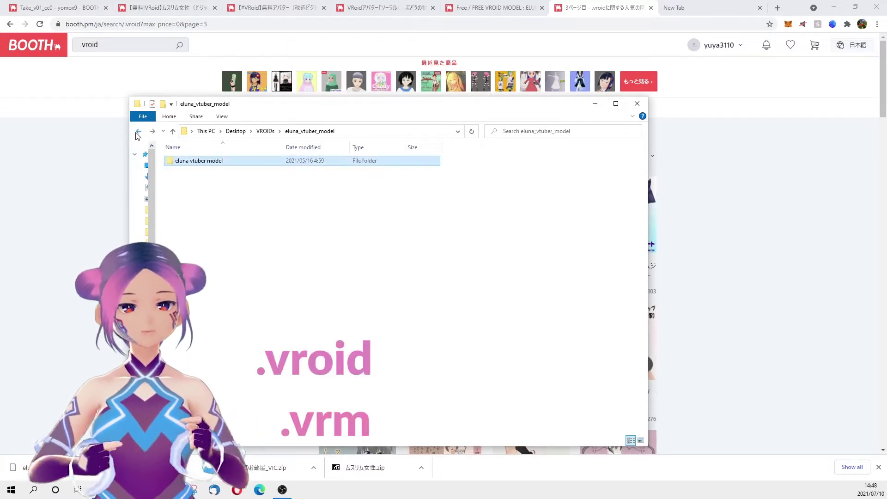
pyautogui.click(138, 132)
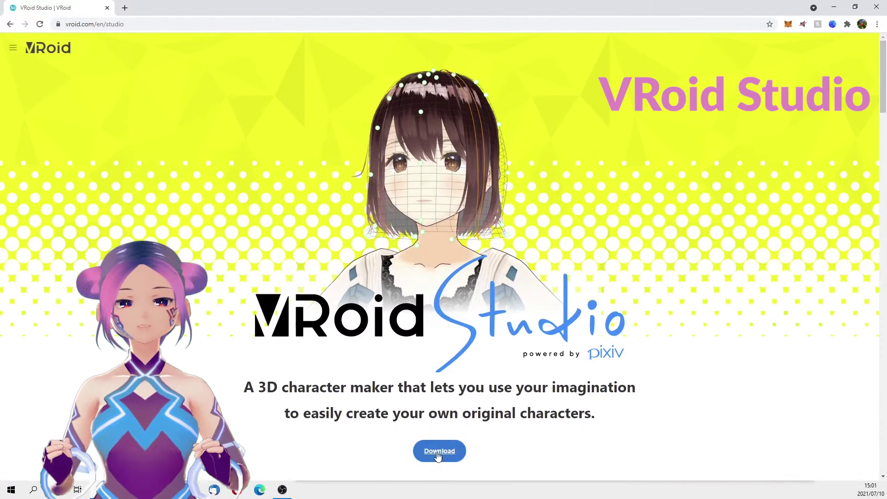
# Download the Windows 64-bit zip archive of VRoid Studio v0.8.1 from the past versions into the Downloads folder
pyautogui.scroll(-10, 534, 265)
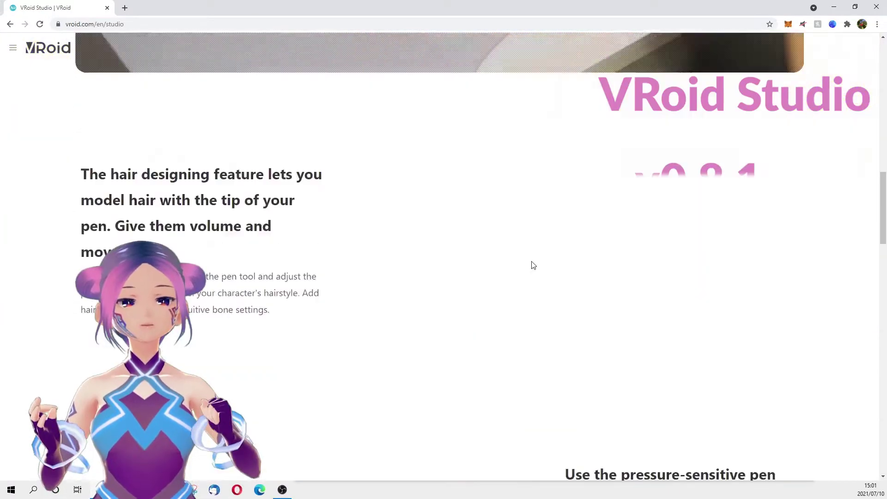
pyautogui.scroll(-10, 534, 266)
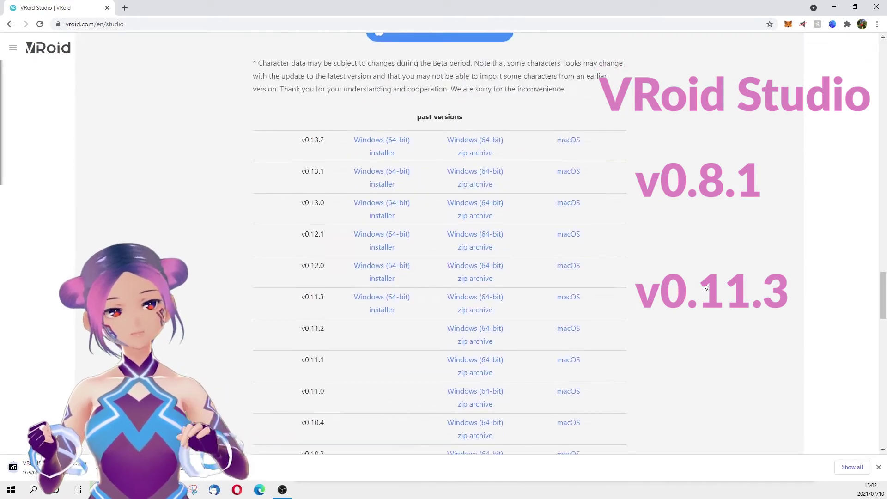
pyautogui.scroll(-15, 706, 288)
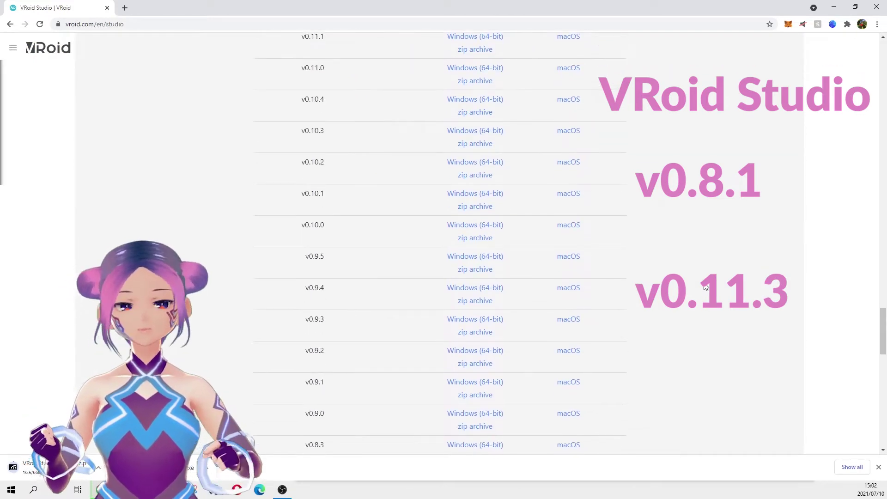
pyautogui.scroll(2, 558, 302)
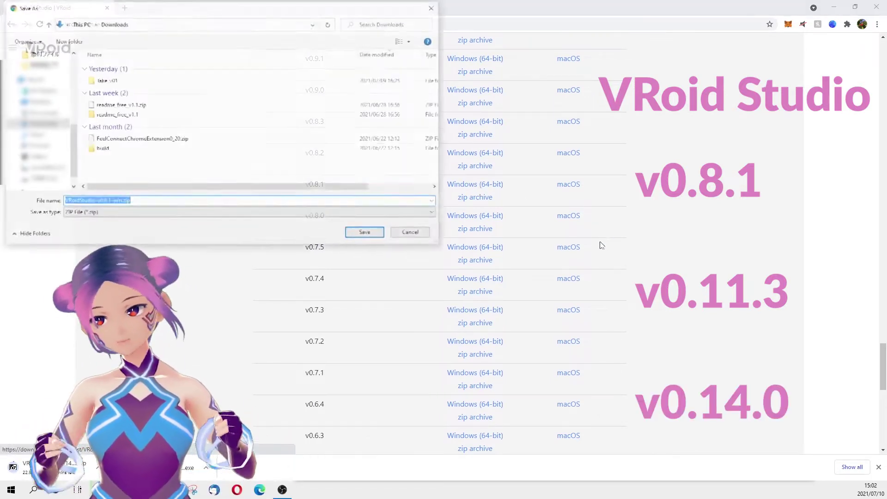
pyautogui.click(373, 235)
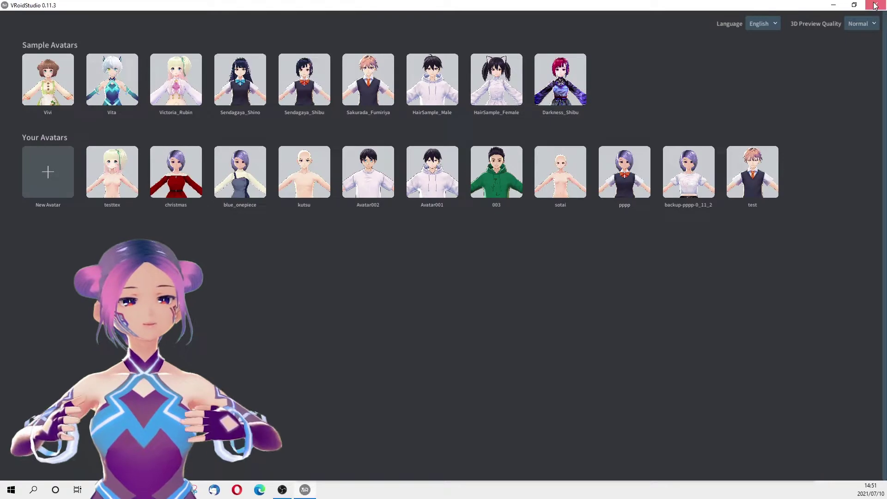
# Close VRoid Studio 0.11.3's avatar list, and start the export of the Take_v01 avatar once it is loaded
pyautogui.click(875, 6)
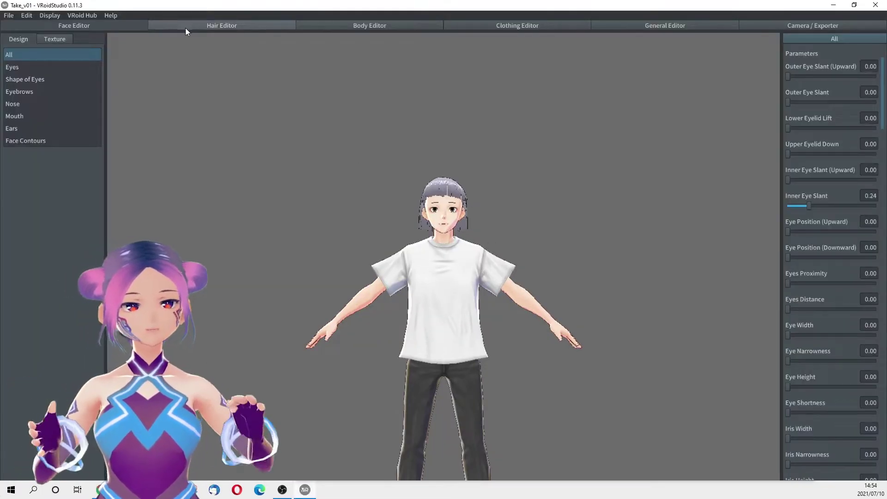
pyautogui.click(222, 25)
pyautogui.click(813, 25)
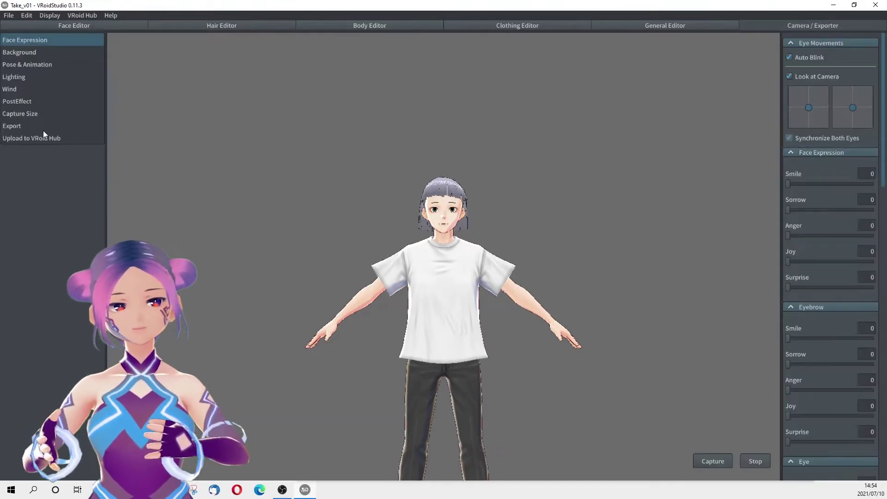
pyautogui.click(18, 125)
pyautogui.click(837, 156)
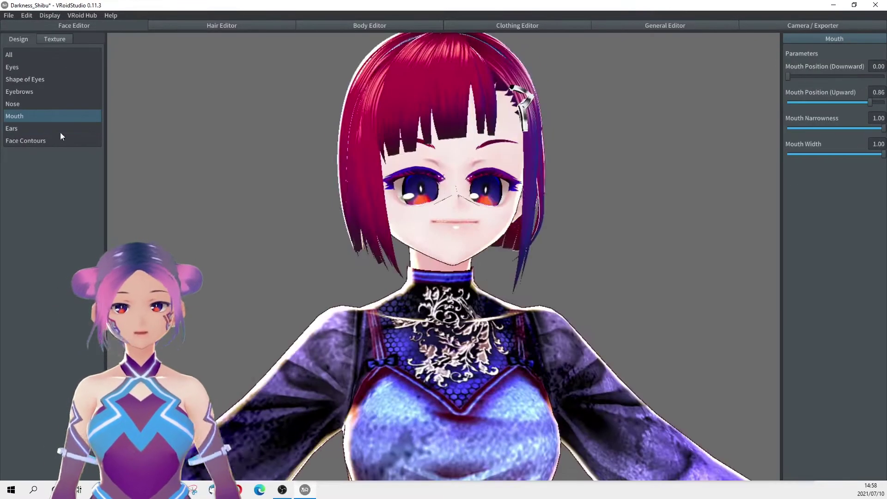
# Open the ear and face contour parameters of the Darkness_Shibu avatar
pyautogui.click(59, 128)
pyautogui.click(77, 141)
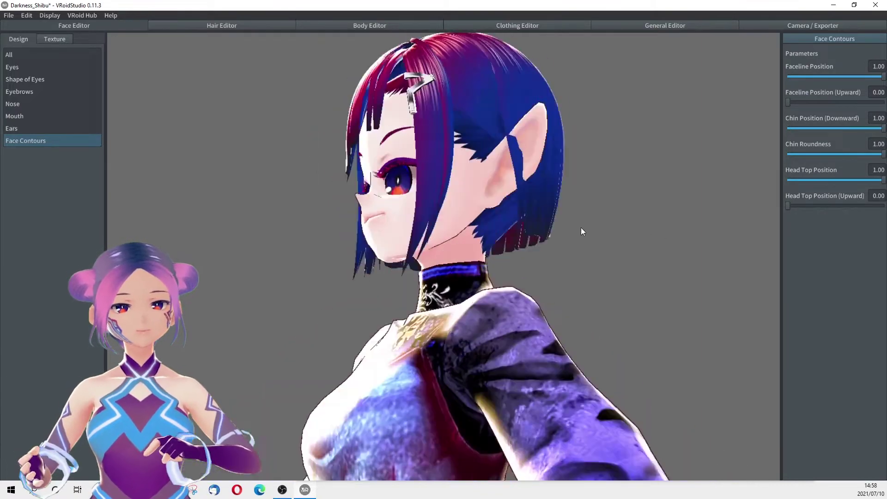
# Start the VRM export of the Darkness_Shibu avatar and enter "subjecy" as its name
pyautogui.click(813, 25)
pyautogui.click(19, 126)
pyautogui.click(835, 159)
pyautogui.click(443, 157)
pyautogui.write('subjecy')
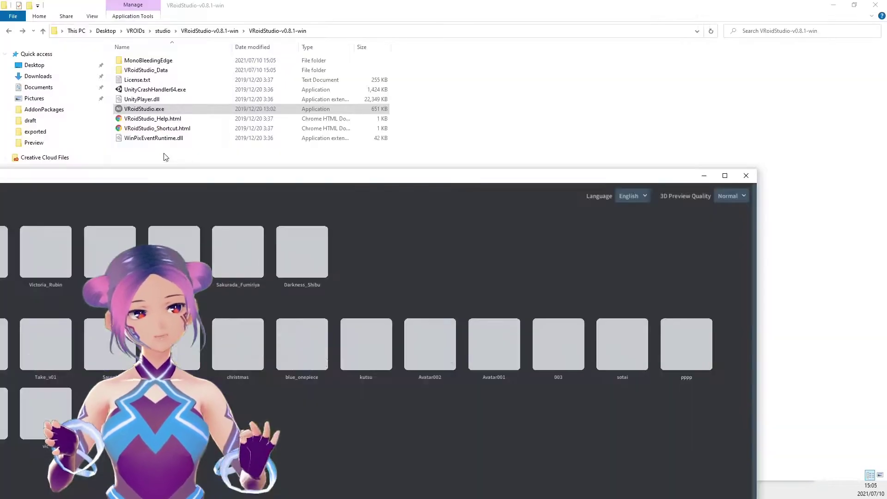
# Maximize VRoid Studio 0.8.1 and open the VRM export settings of Sendagaya_Shibu, ready to enter the name
pyautogui.doubleClick(191, 178)
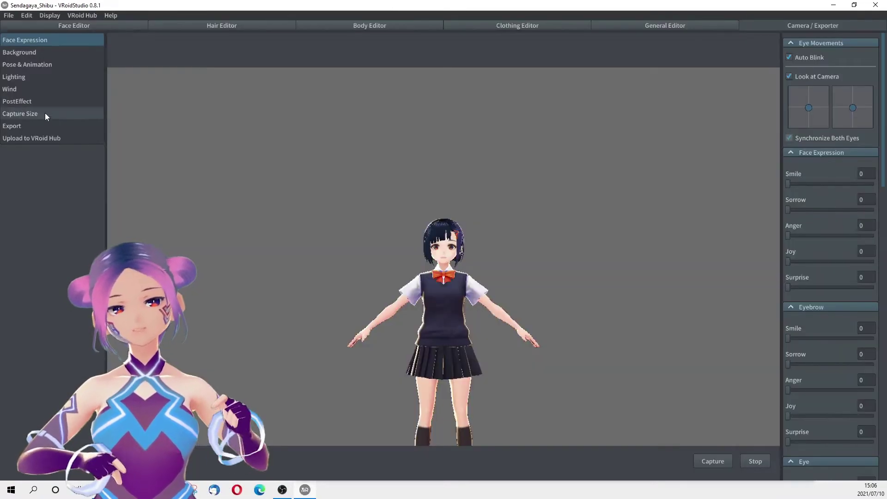
pyautogui.click(24, 124)
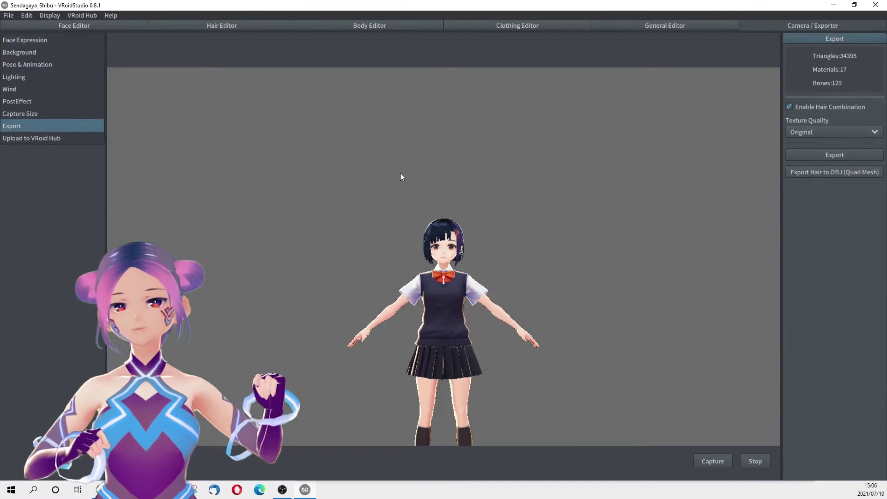
pyautogui.click(828, 158)
pyautogui.click(494, 156)
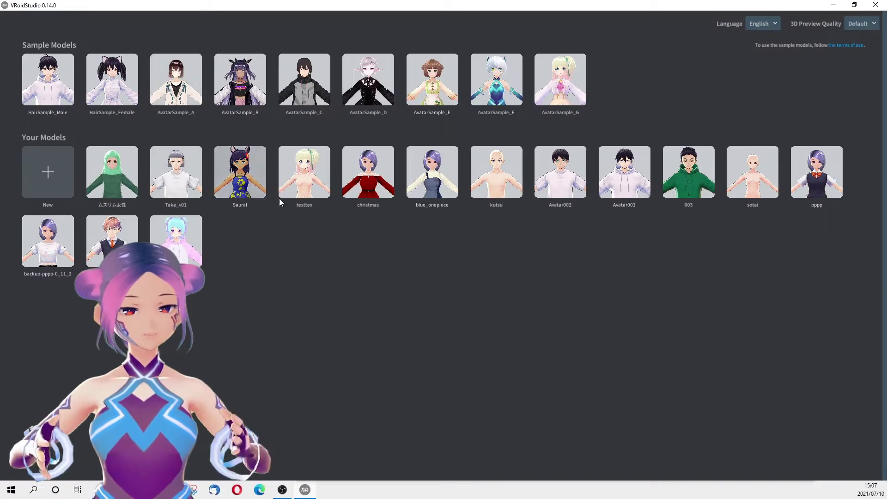
# Open the AvatarSample_A sample model, start its VRM export and set the name to 0.14.0
pyautogui.click(169, 75)
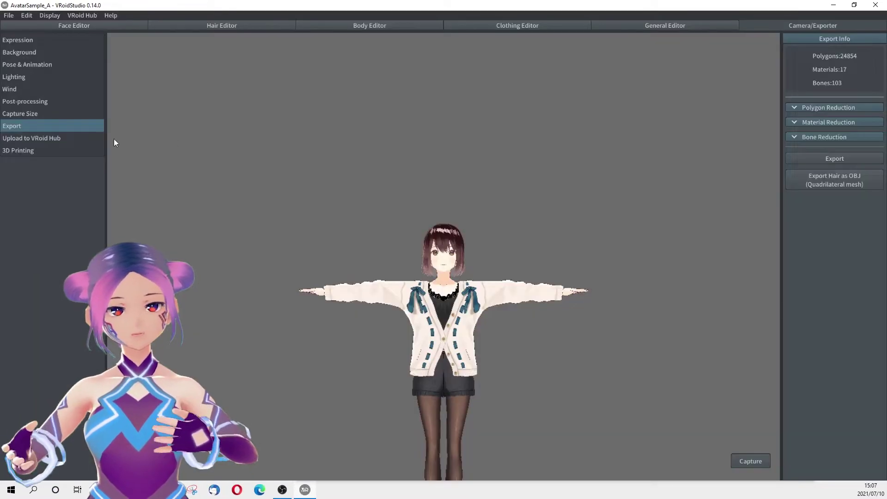
pyautogui.click(835, 159)
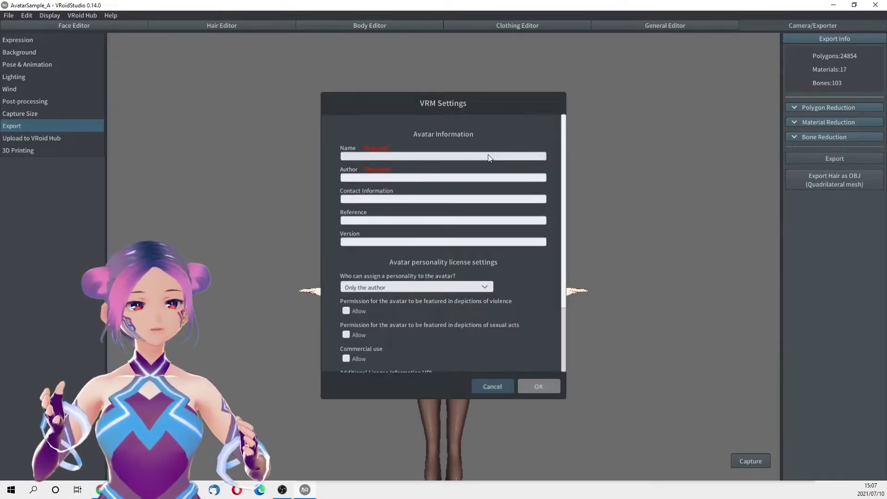
pyautogui.write('0')
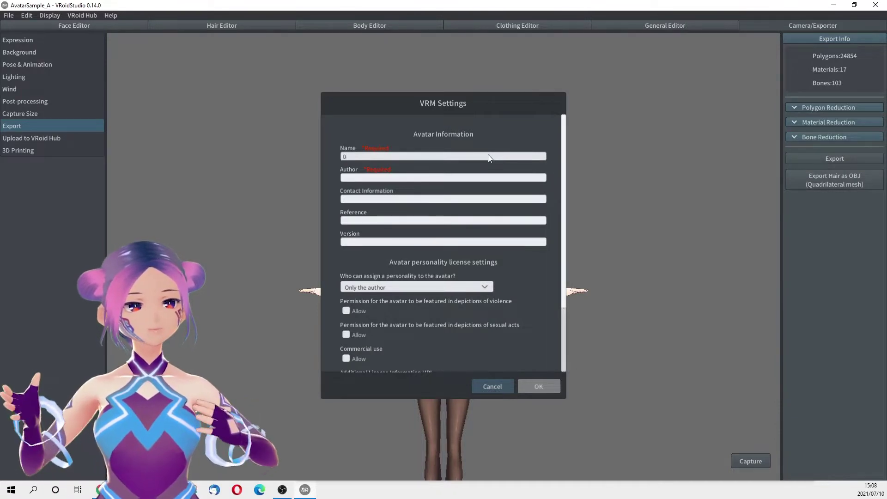
pyautogui.write('.15.')
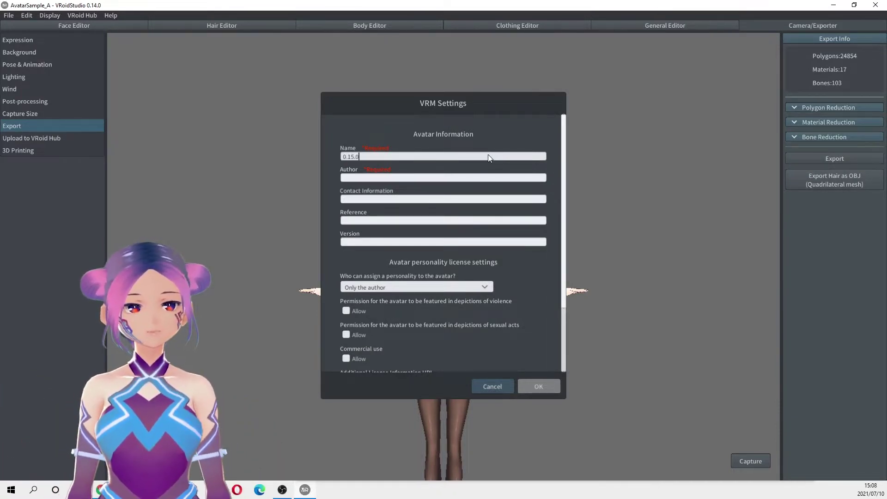
pyautogui.press('BackSpace')
pyautogui.write('4.0')
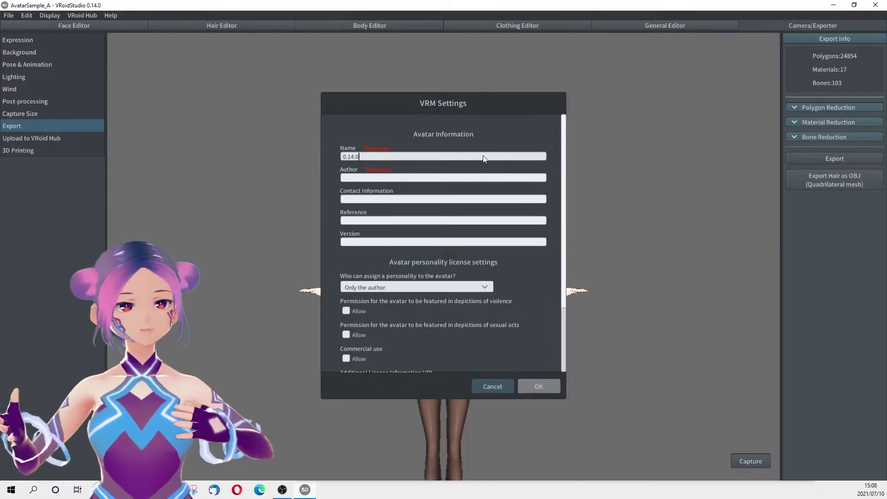
pyautogui.click(427, 176)
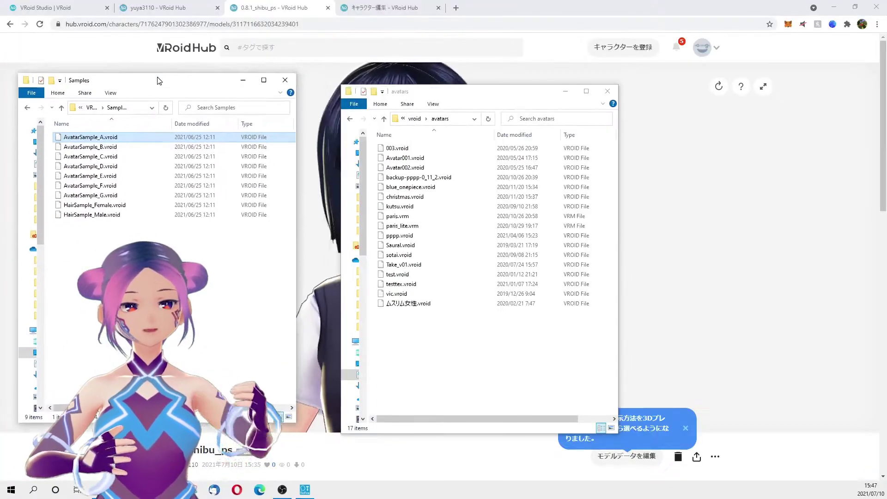
# Paste the copied AvatarSample_A.vroid file from the Samples folder into VRoid's avatars folder
pyautogui.moveTo(158, 81); pyautogui.dragTo(161, 75)
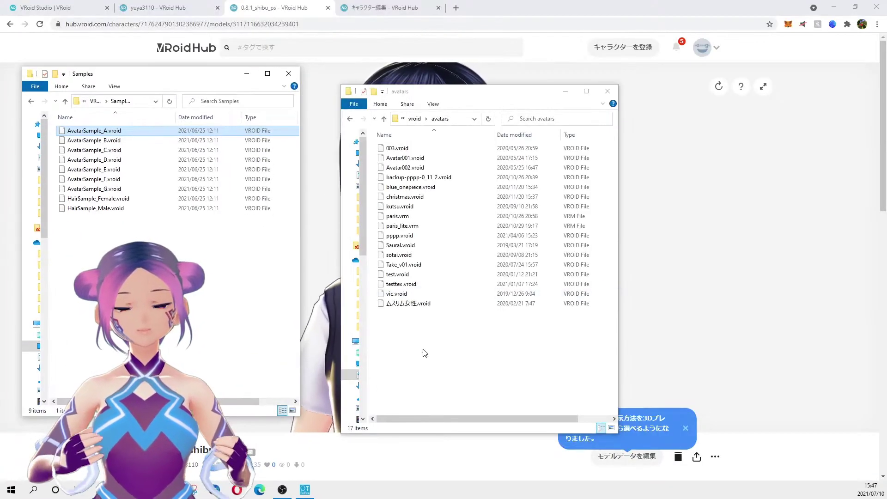
pyautogui.rightClick(427, 196)
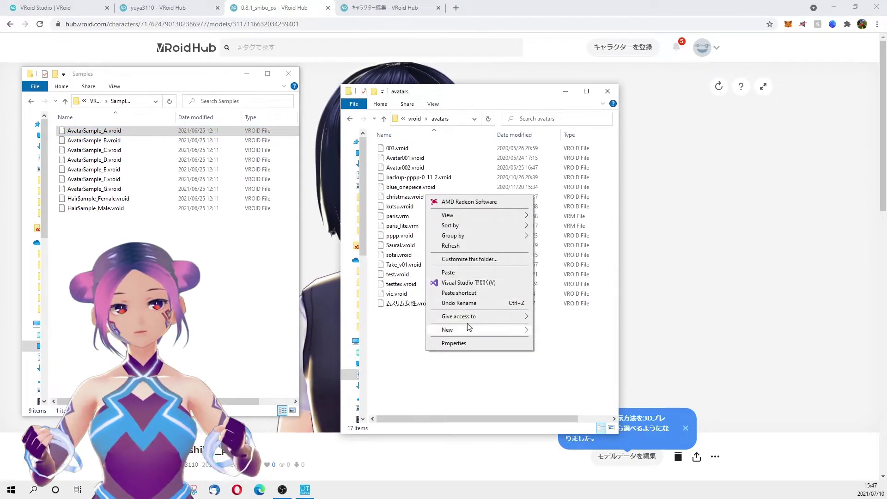
pyautogui.click(455, 273)
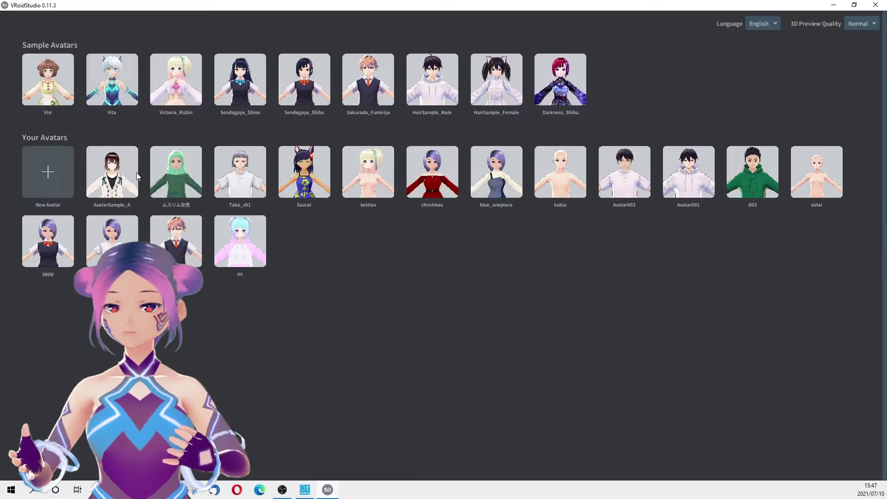
# Open the AvatarSample_A avatar in VRoid Studio 0.11.3, start its VRM export and enter subject_00 as the name
pyautogui.click(107, 176)
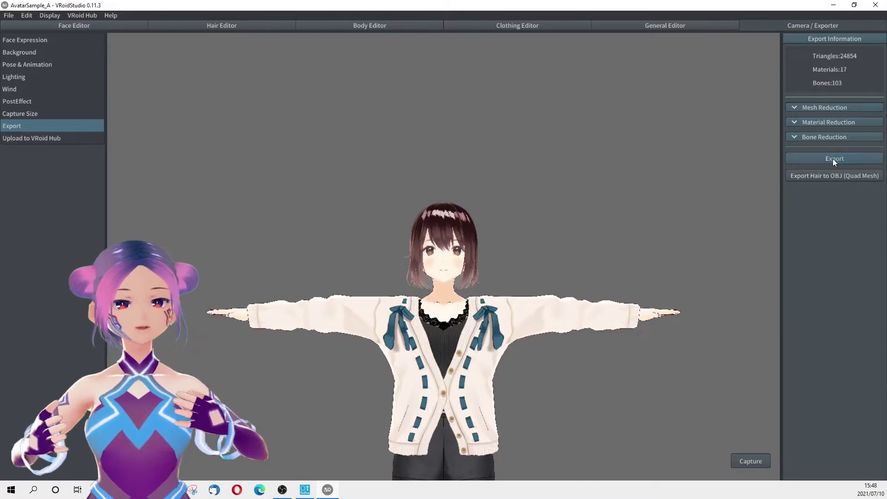
pyautogui.click(834, 159)
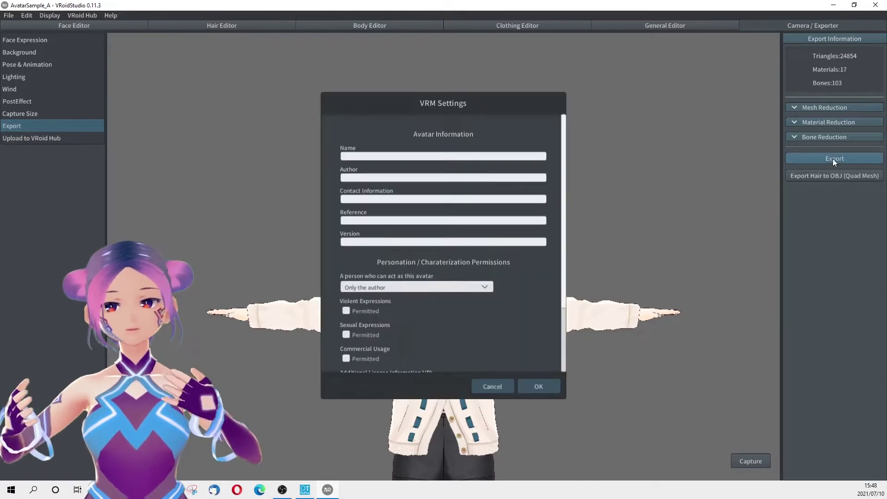
pyautogui.click(482, 159)
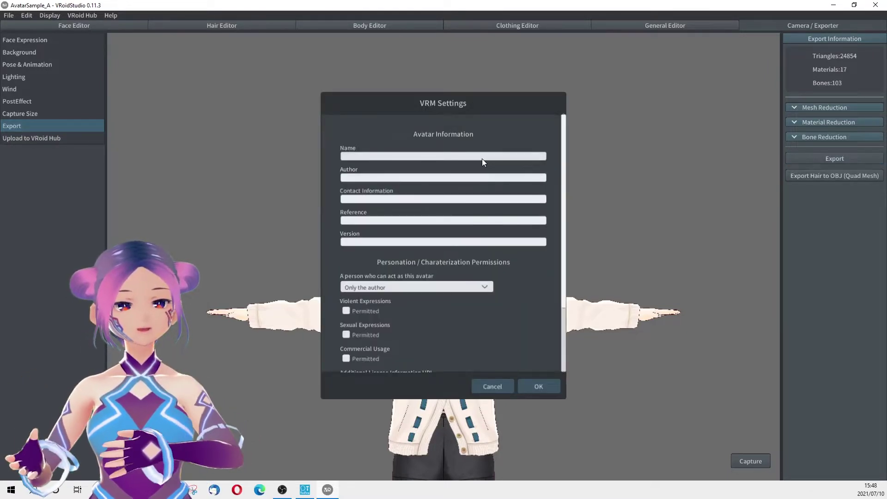
pyautogui.write('subject')
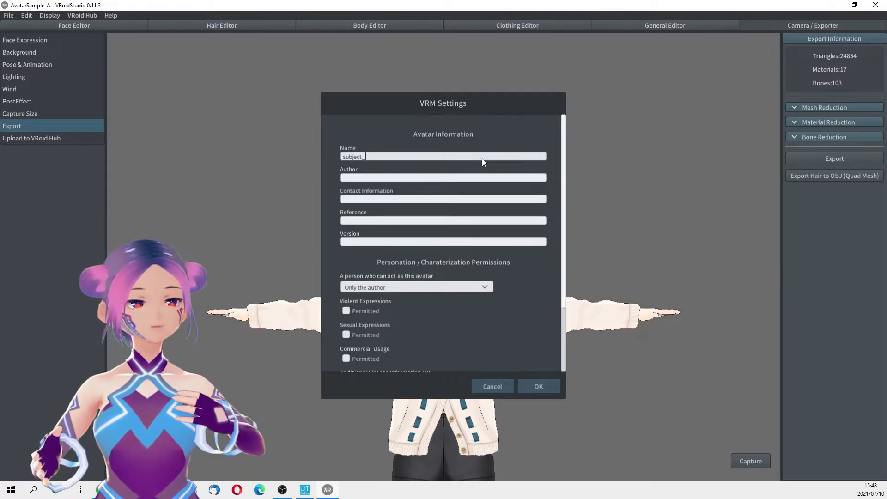
pyautogui.write('_00')
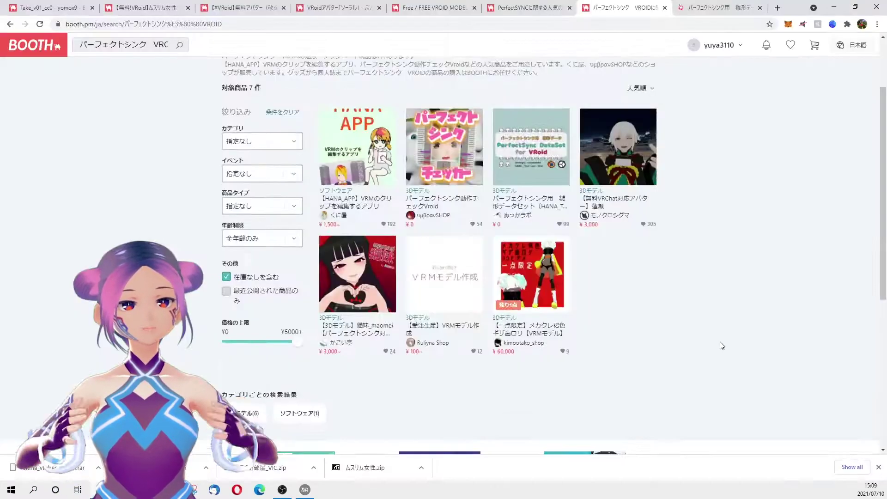
# Examine the BOOTH perfect sync search results and the PerfectSync DataSet for VRoid page for its description, supported version and download
pyautogui.scroll(-3, 721, 345)
pyautogui.scroll(3, 721, 345)
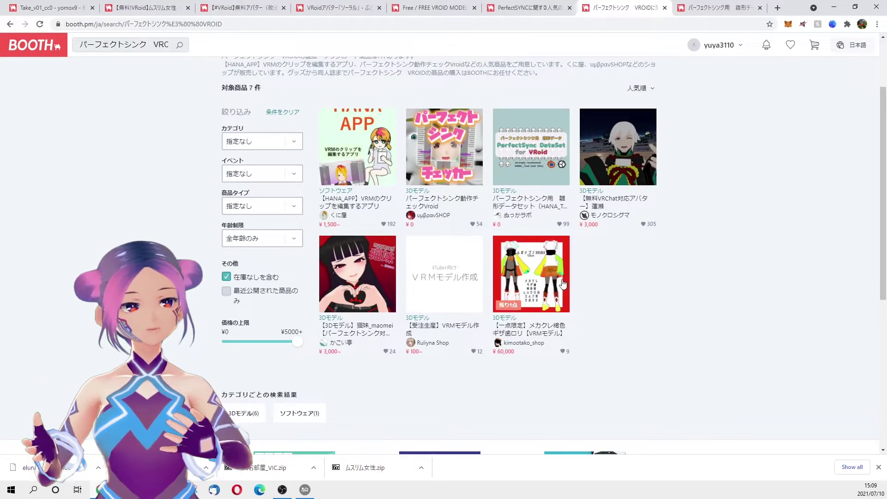
pyautogui.click(732, 3)
pyautogui.scroll(-3, 733, 244)
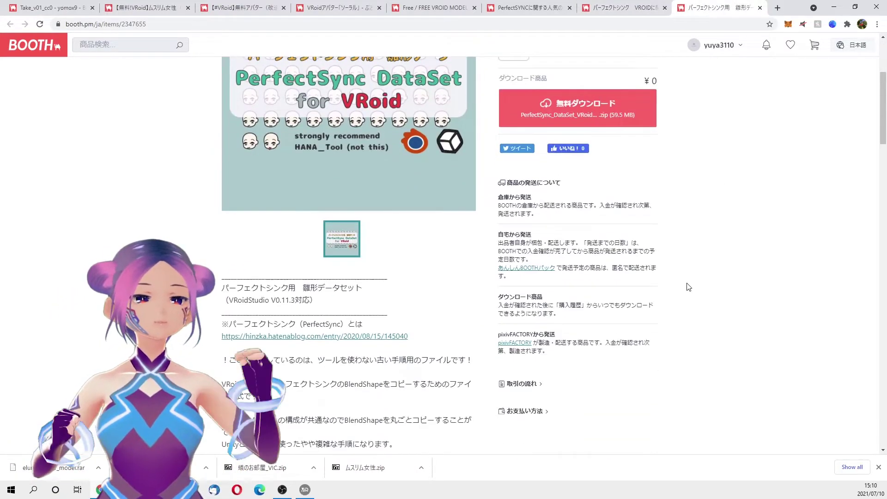
pyautogui.scroll(-4, 688, 287)
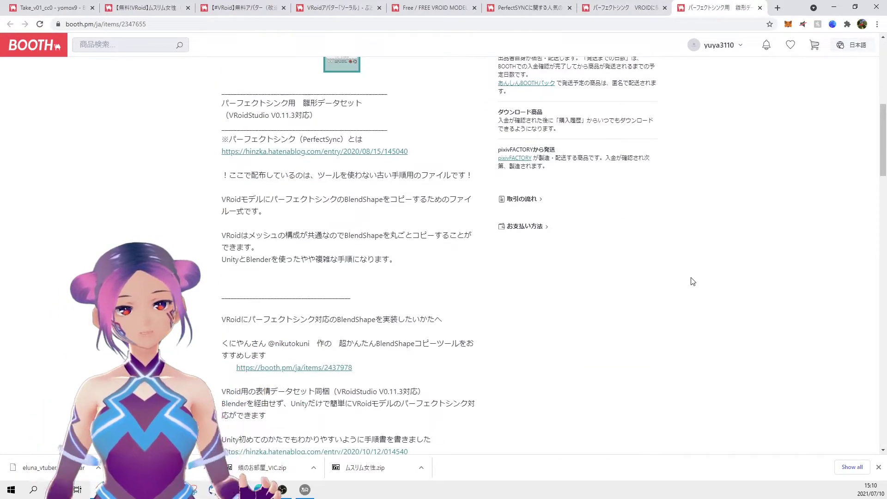
pyautogui.scroll(-1, 641, 282)
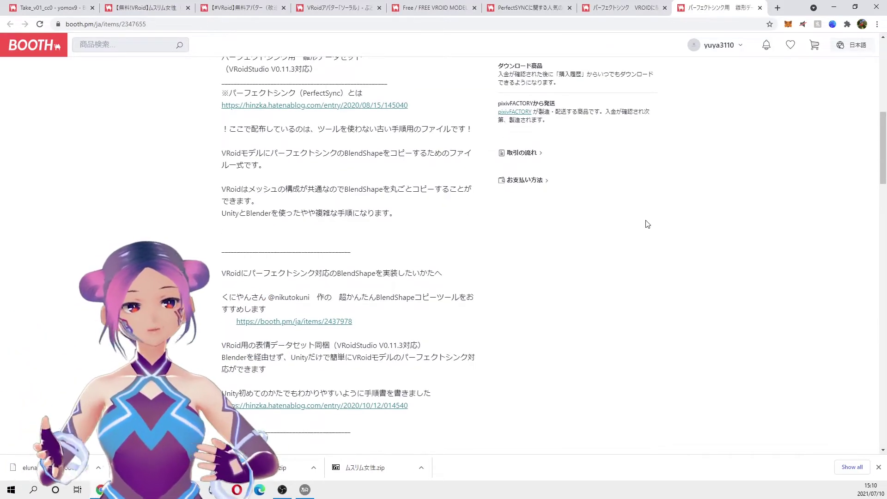
pyautogui.scroll(-2, 645, 225)
pyautogui.scroll(8, 644, 227)
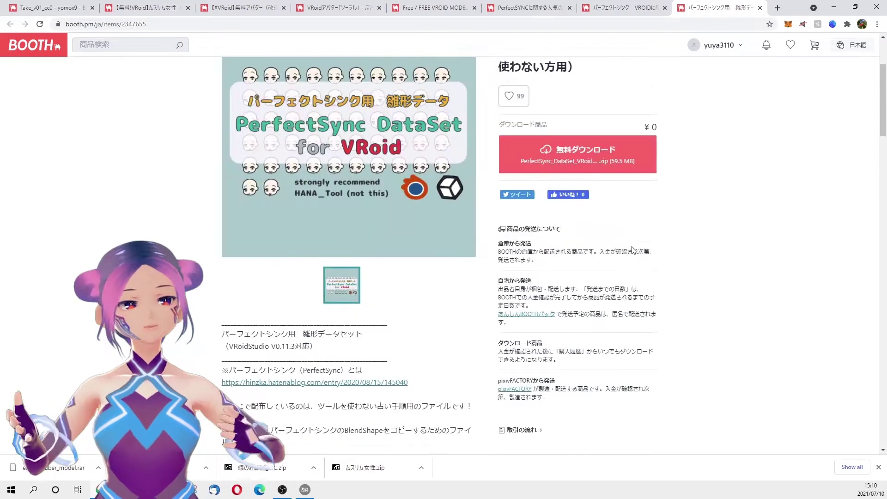
pyautogui.scroll(-2, 352, 314)
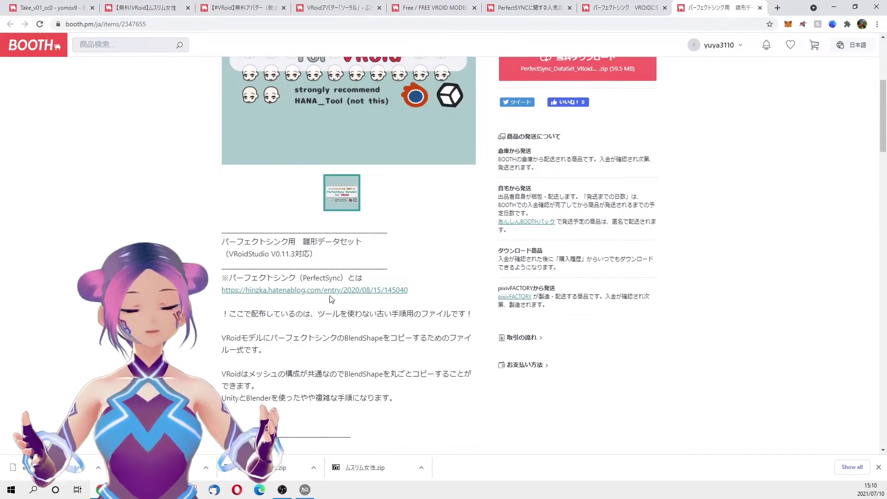
pyautogui.scroll(2, 407, 298)
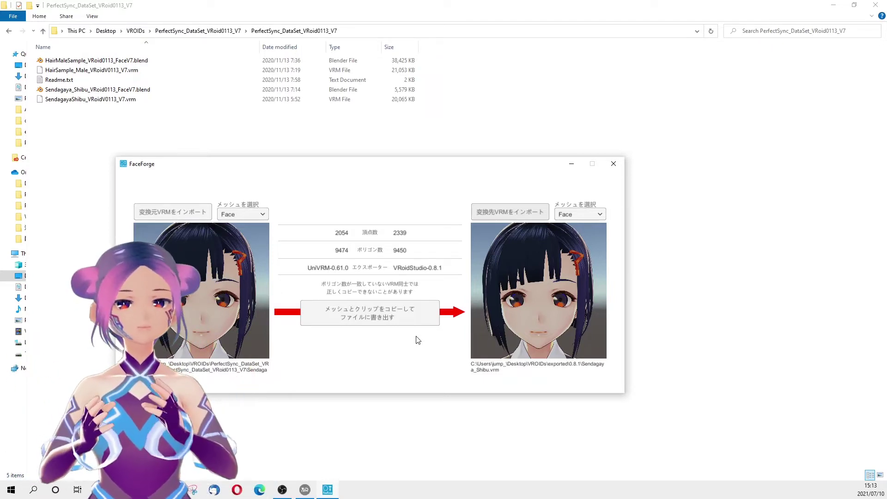
# In FaceForge, start writing Sendagaya_Shibu with the copied mesh and clips to a file, and create and open a perfectsyncApplied folder inside exported
pyautogui.click(389, 322)
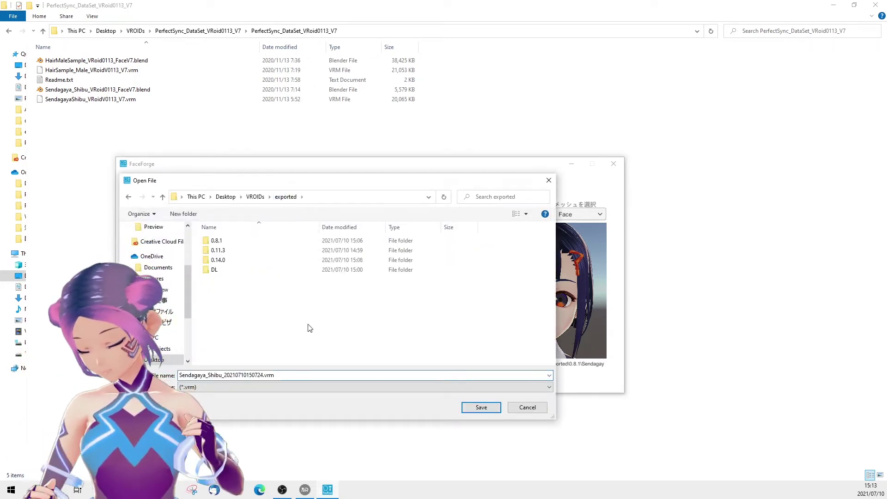
pyautogui.hotkey('ctrl', 'shift', 'n')
pyautogui.write('perfe')
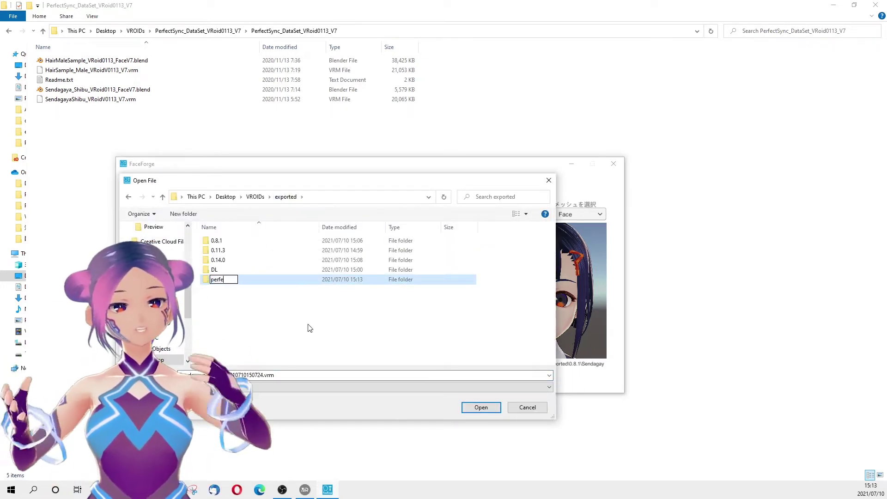
pyautogui.write('ctsync')
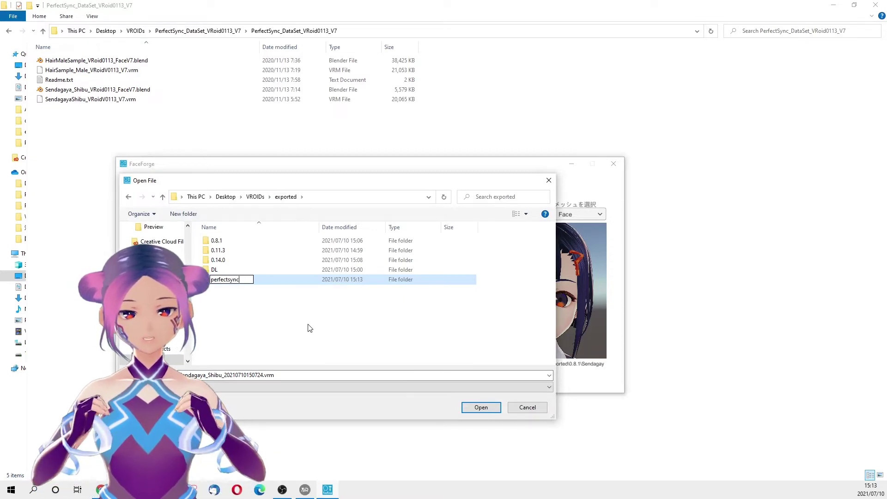
pyautogui.write('A')
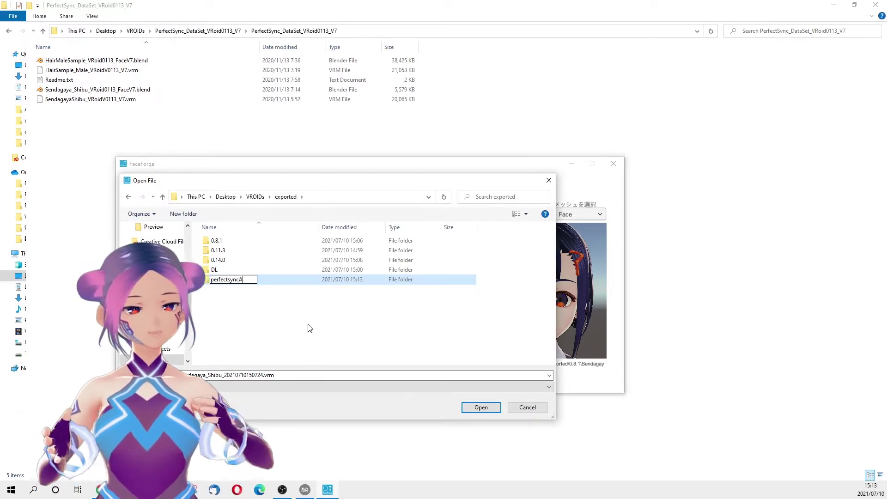
pyautogui.write('pplied')
pyautogui.press('Return')
pyautogui.press('Return')
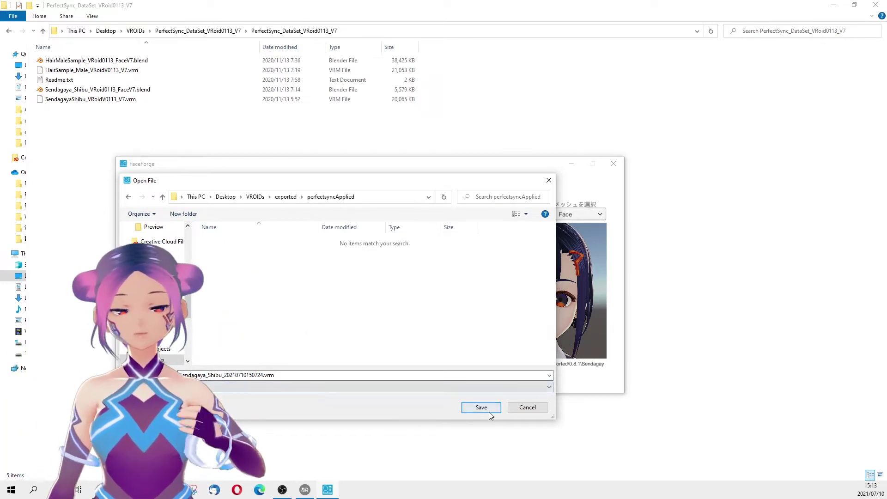
# Create a 0.8.1 subfolder inside perfectsyncApplied and save Sendagaya_Shibu_20210710150724.vrm in it
pyautogui.moveTo(323, 181); pyautogui.dragTo(294, 163)
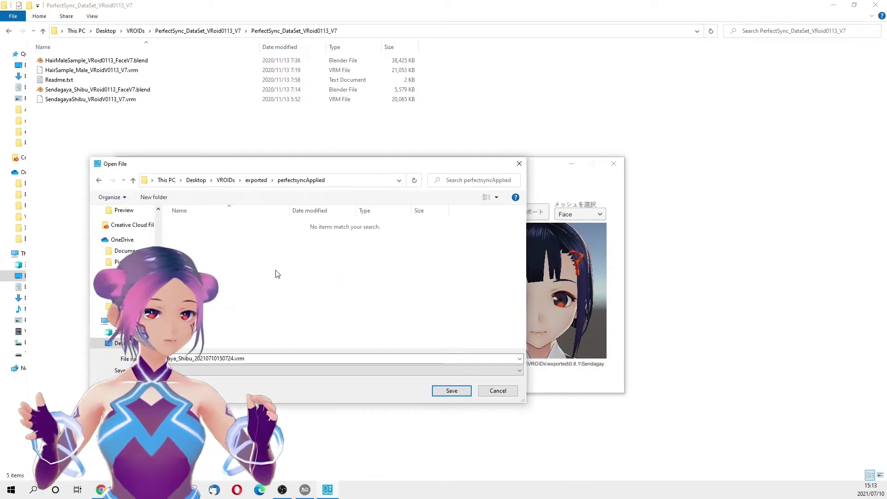
pyautogui.click(257, 181)
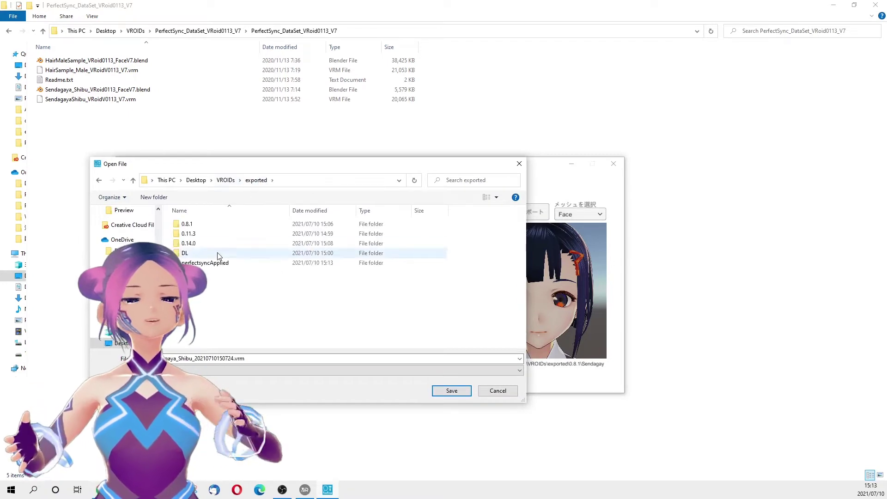
pyautogui.doubleClick(206, 262)
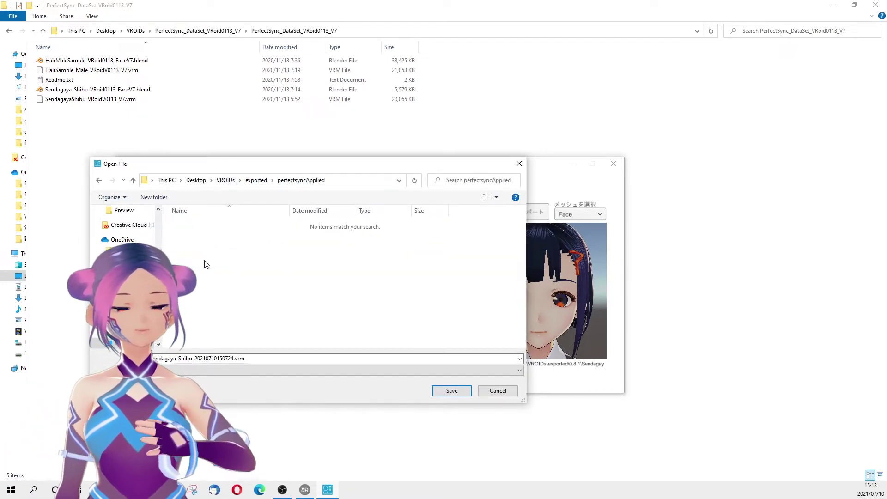
pyautogui.hotkey('ctrl', 'shift', 'n')
pyautogui.write('0.8.1')
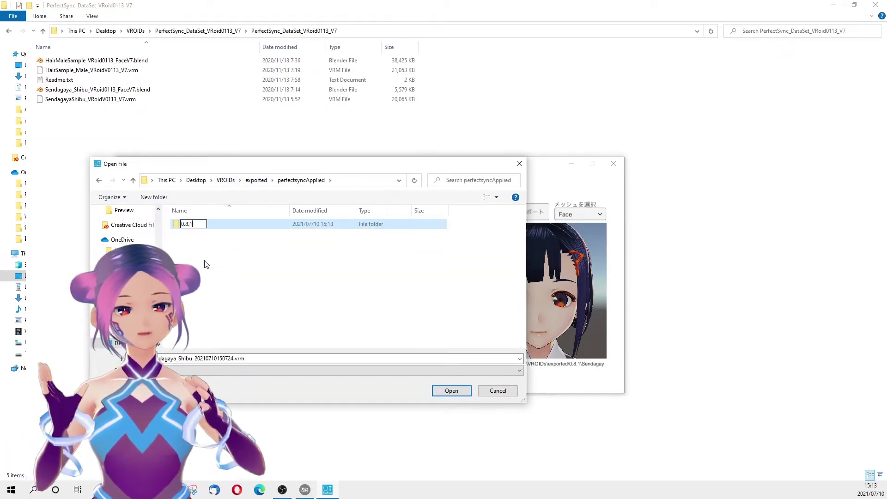
pyautogui.press('Return')
pyautogui.press('Return')
pyautogui.click(462, 393)
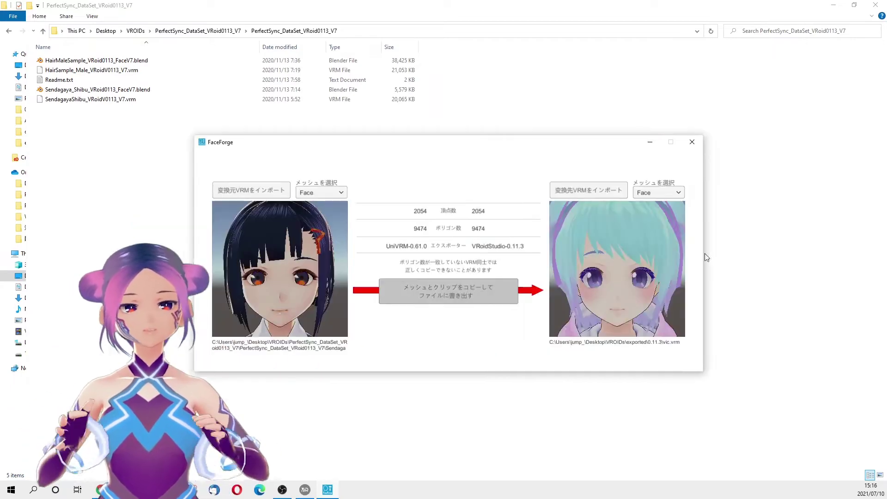
# Import Saural.vrm from the exported 0.11.3 folder as the destination VRM
pyautogui.click(580, 188)
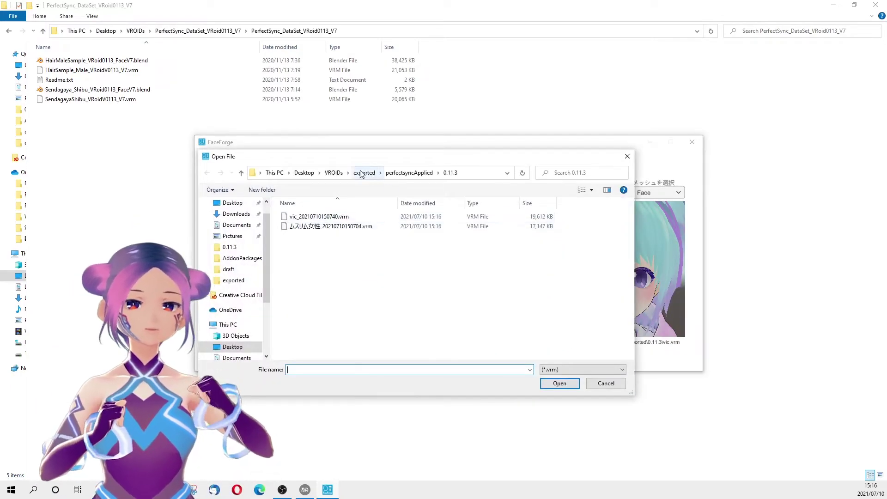
pyautogui.click(365, 172)
pyautogui.click(313, 229)
pyautogui.doubleClick(313, 232)
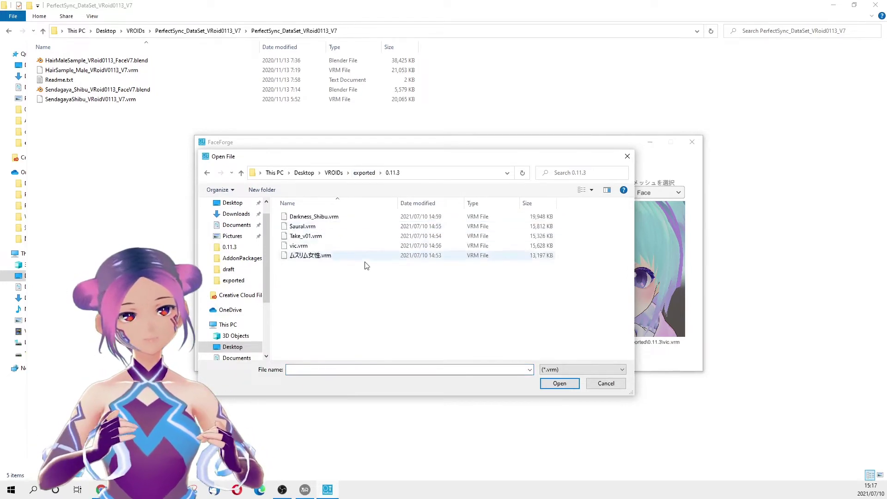
pyautogui.doubleClick(306, 227)
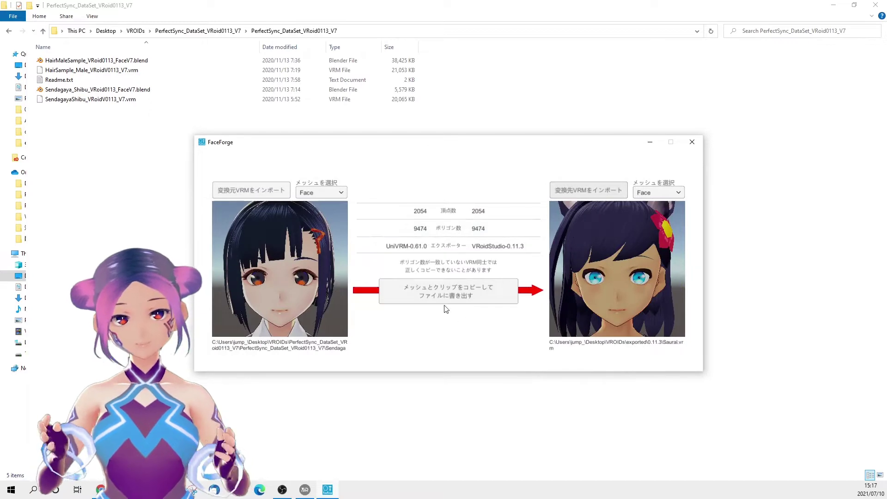
# Start writing Saural with the copied mesh and clips to a file and choose the perfectsyncApplied folder as save location
pyautogui.click(417, 289)
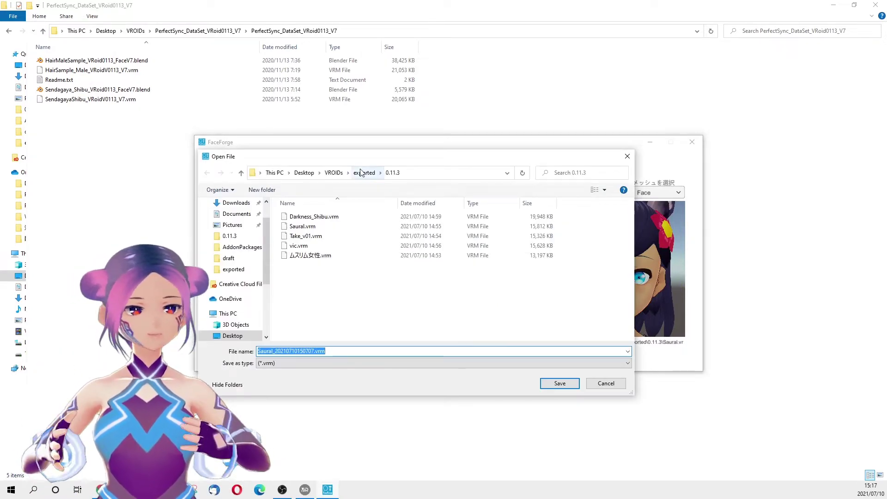
pyautogui.click(364, 173)
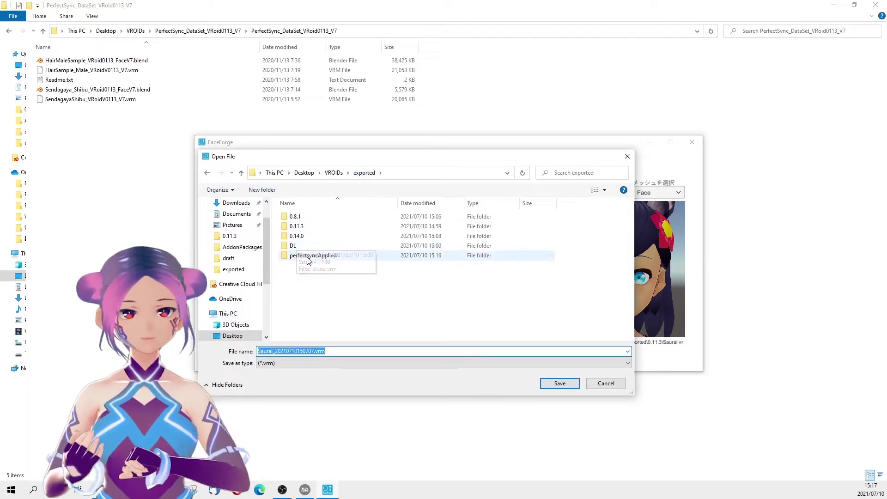
pyautogui.doubleClick(308, 256)
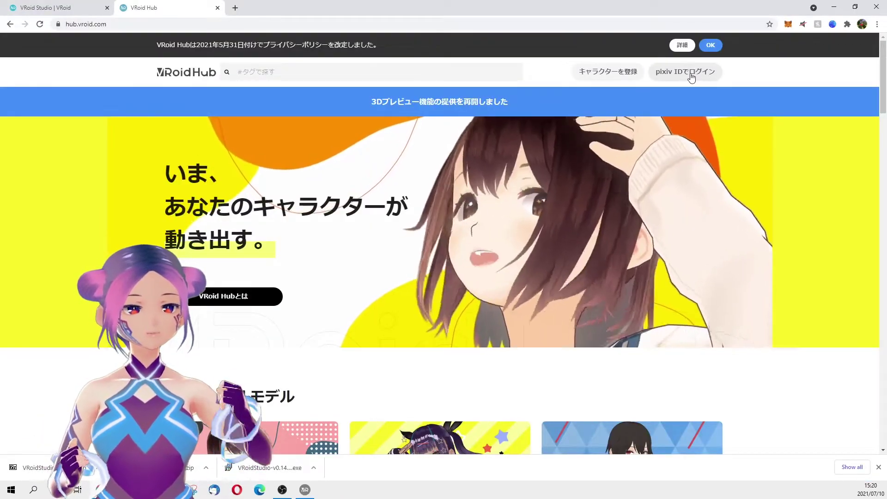
# Start the pixiv ID login on VRoid Hub and bring up the registration page of the 0.11.3_overcustom_ps model
pyautogui.click(689, 73)
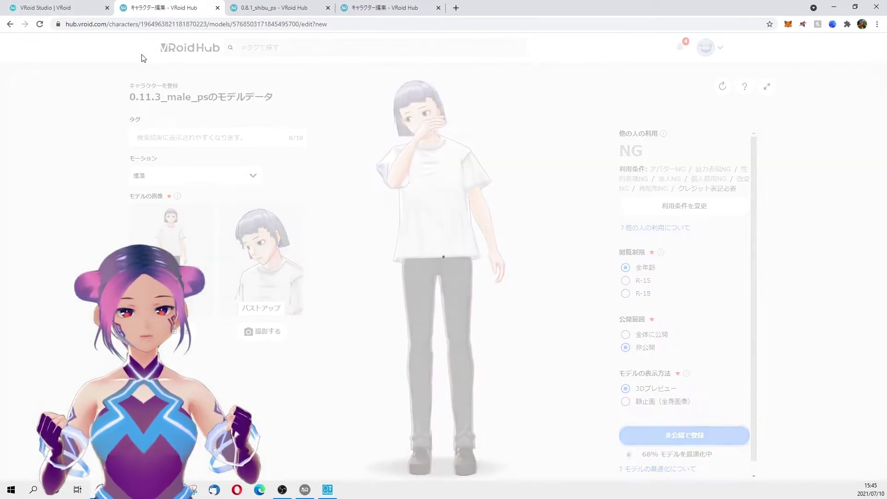
pyautogui.click(56, 8)
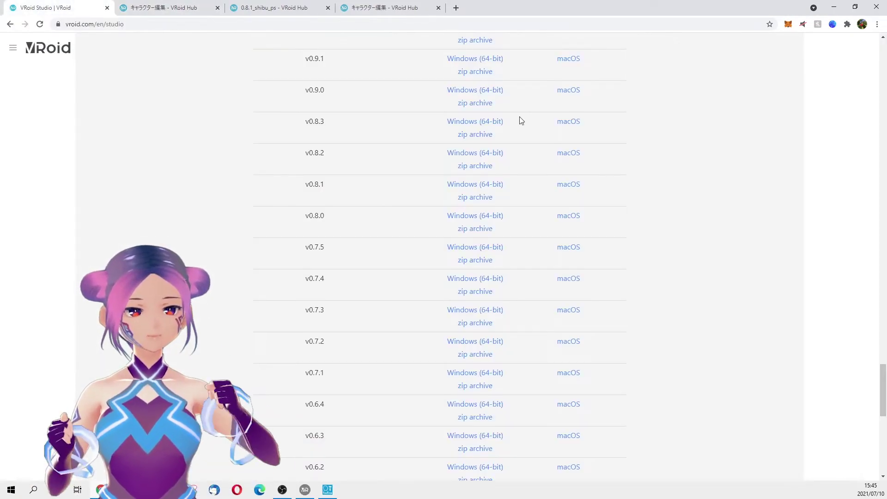
pyautogui.click(208, 7)
pyautogui.click(388, 7)
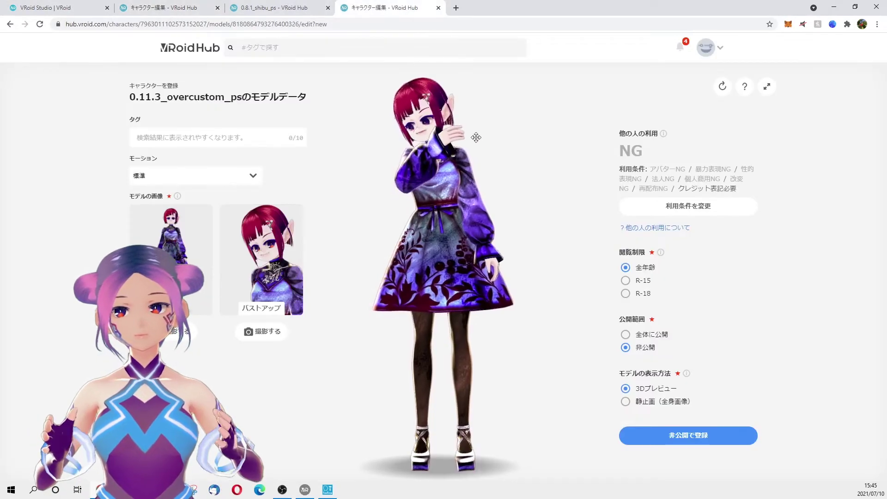
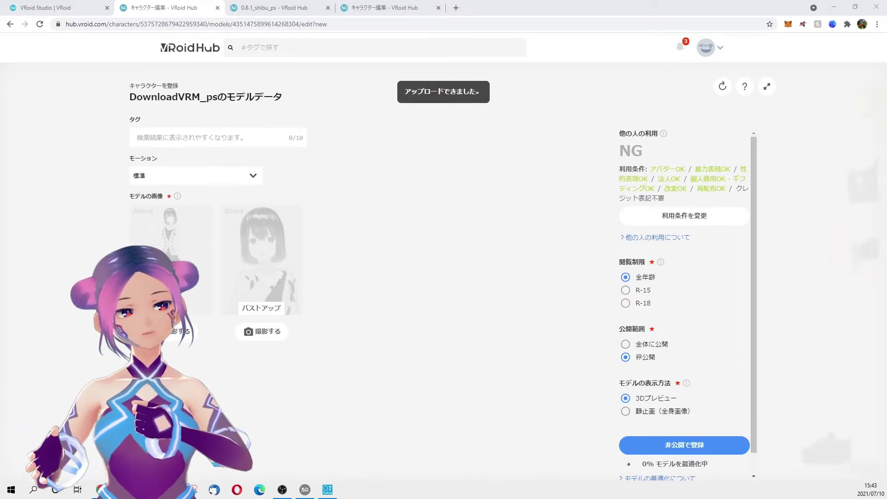
# Capture the full-body model image for the DownloadVRM_ps character on its VRoid Hub registration page
pyautogui.hotkey('alt', 'Tab')
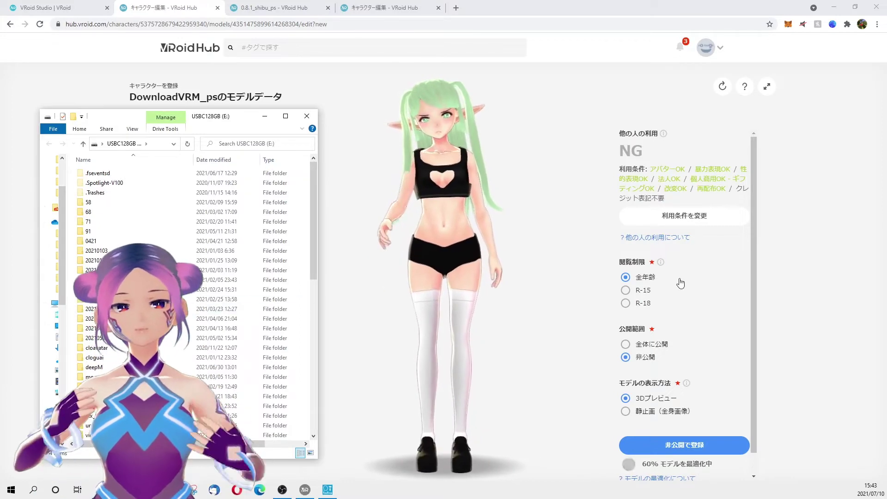
pyautogui.click(809, 312)
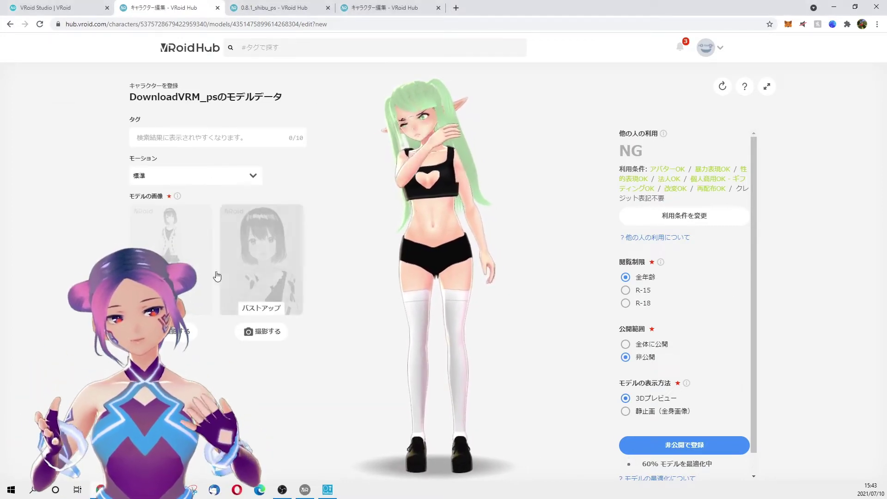
pyautogui.click(181, 332)
pyautogui.click(444, 457)
pyautogui.click(496, 457)
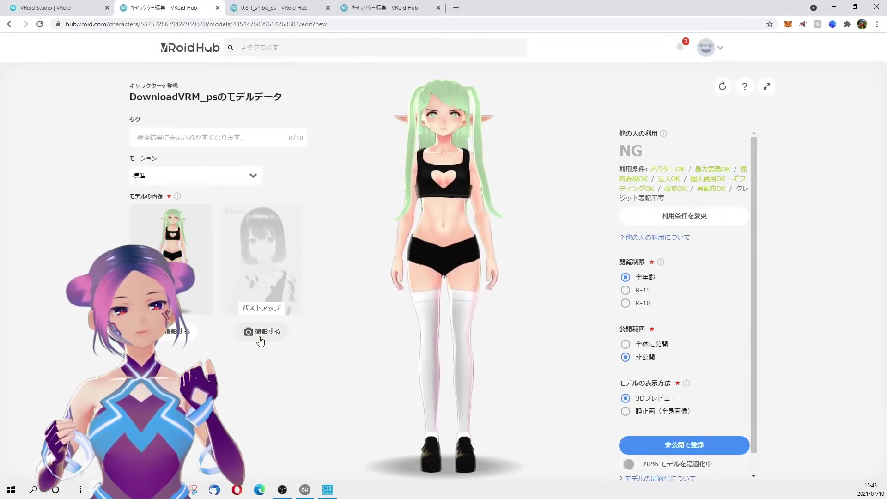
# Capture and accept the bust-up model image for the DownloadVRM_ps character on its VRoid Hub registration page
pyautogui.click(261, 340)
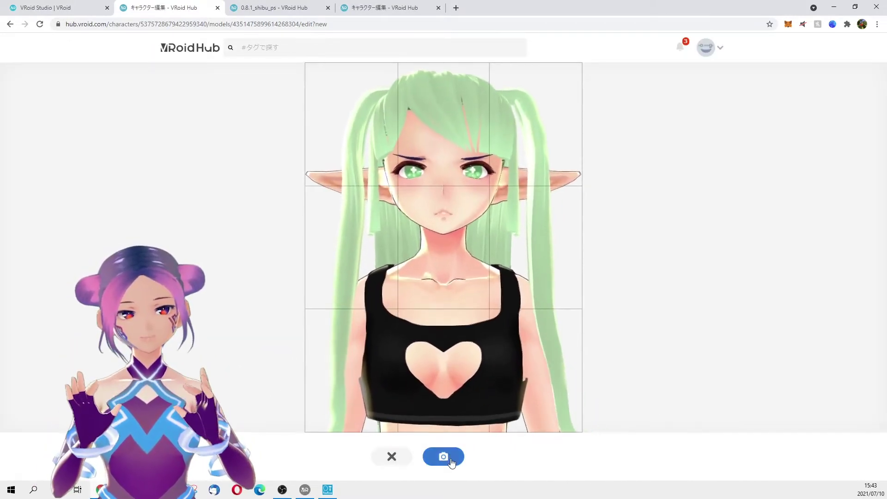
pyautogui.click(451, 462)
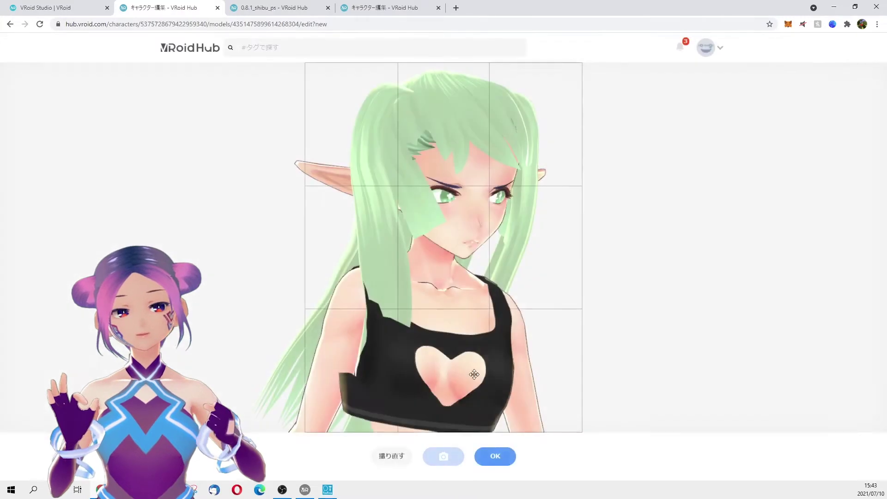
pyautogui.click(495, 457)
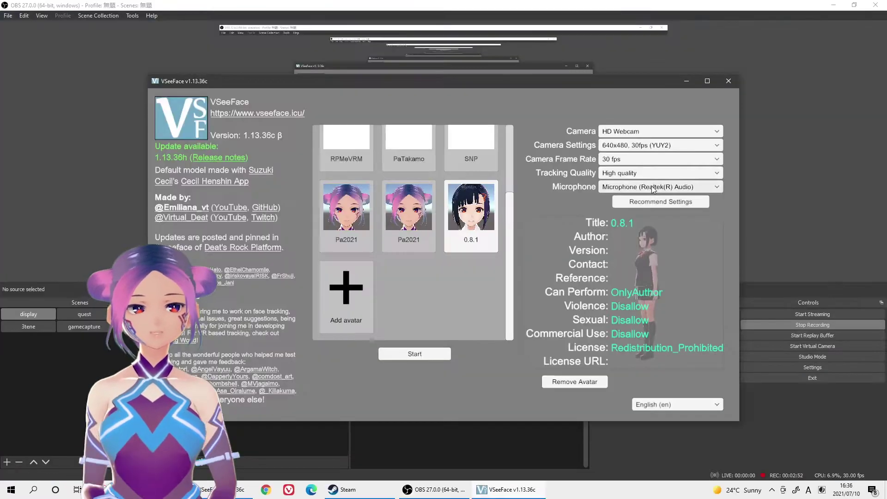
# In VSeeFace, choose Microphone (H4) as the microphone and start with the 0.8.1 avatar
pyautogui.click(653, 188)
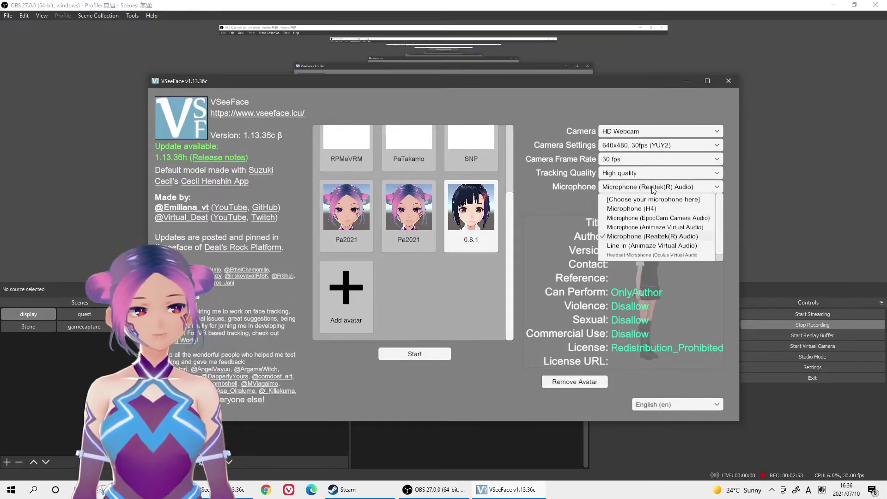
pyautogui.click(651, 209)
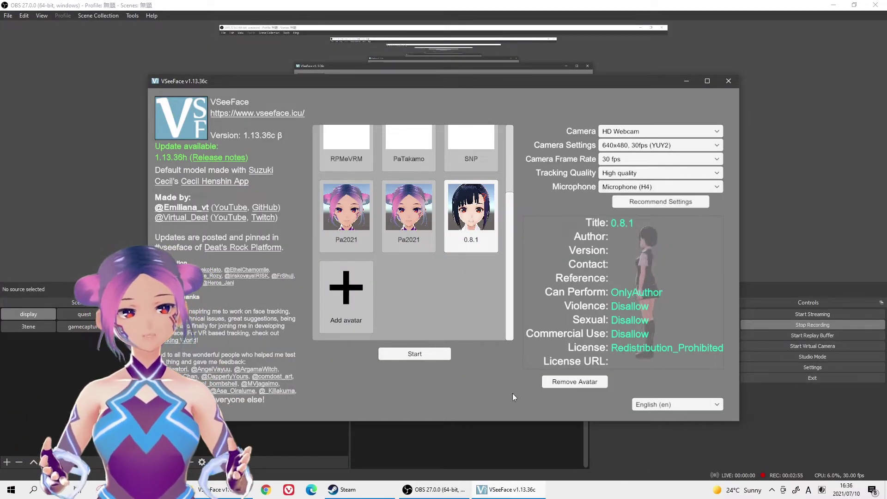
pyautogui.click(431, 351)
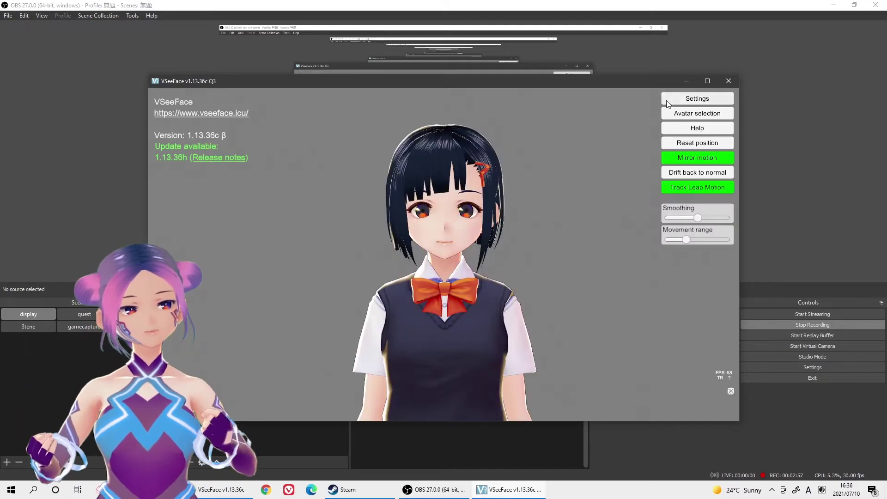
# Enable the OSC/VMC receiver in the general settings for the 0.8.1 avatar and close the settings
pyautogui.click(688, 101)
pyautogui.click(604, 99)
pyautogui.scroll(-3, 514, 255)
pyautogui.scroll(-5, 515, 256)
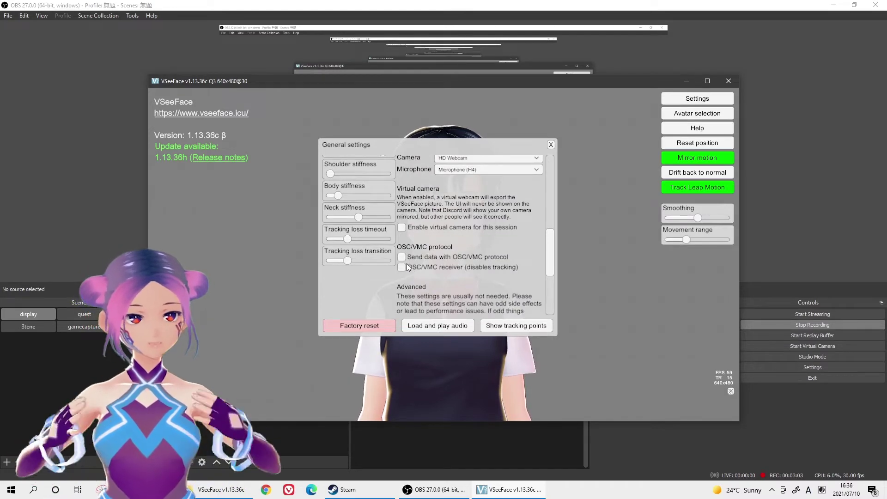
pyautogui.click(405, 271)
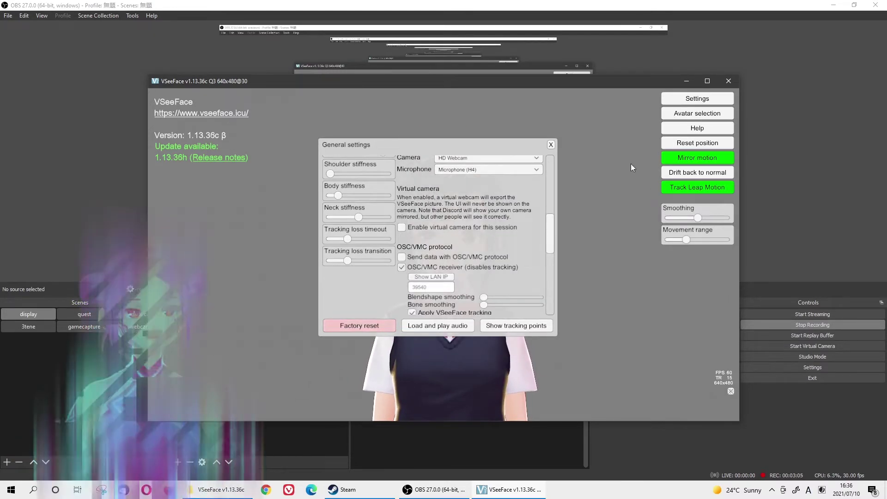
pyautogui.click(550, 145)
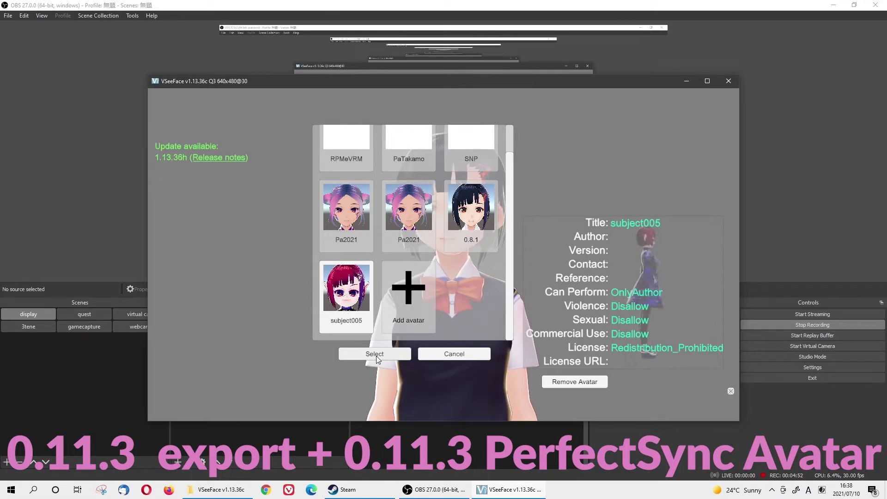
# Load the subject005 avatar for the tracking test, followed by the subject002 avatar
pyautogui.click(377, 356)
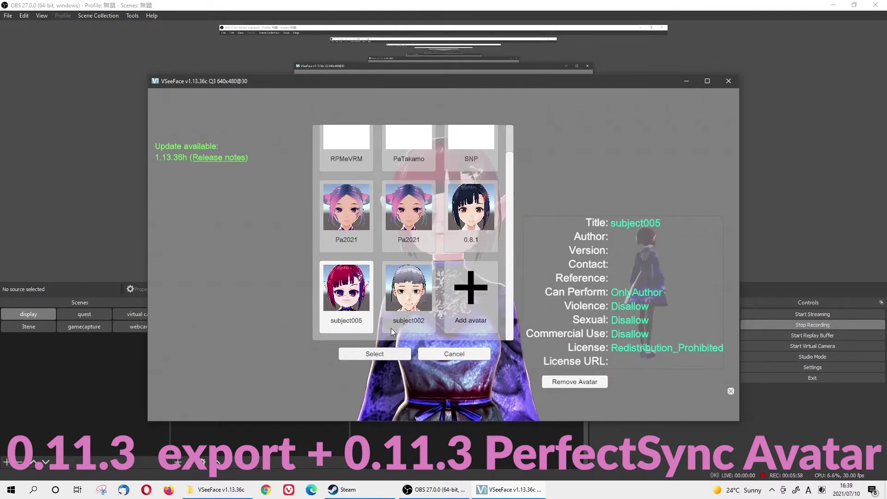
pyautogui.click(376, 354)
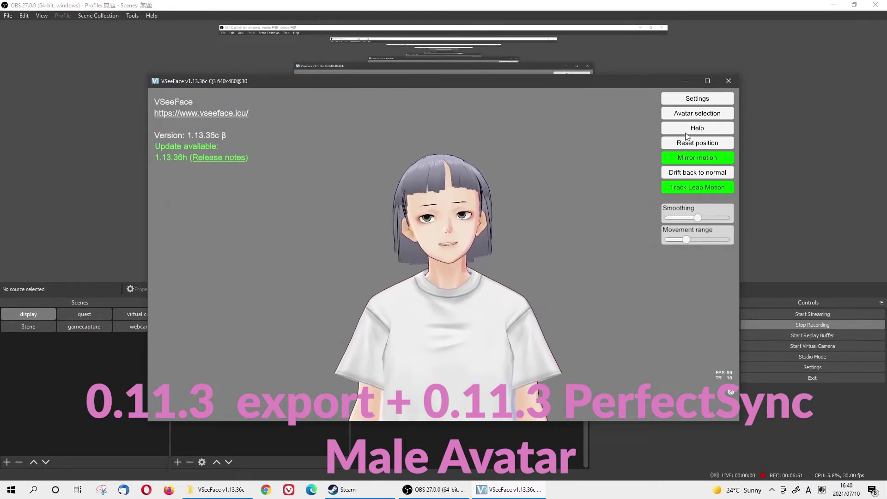
# Add another avatar to the avatar list and start VSeeFace with the 0.14.0 avatar
pyautogui.click(687, 113)
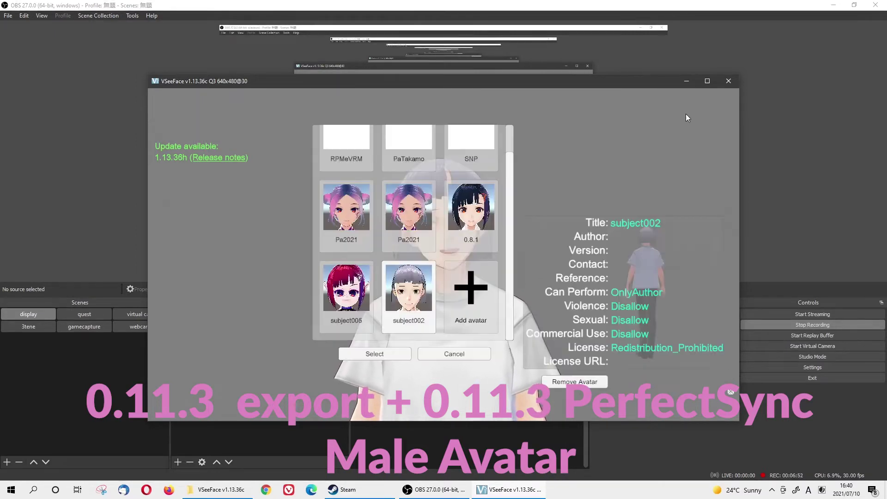
pyautogui.click(465, 291)
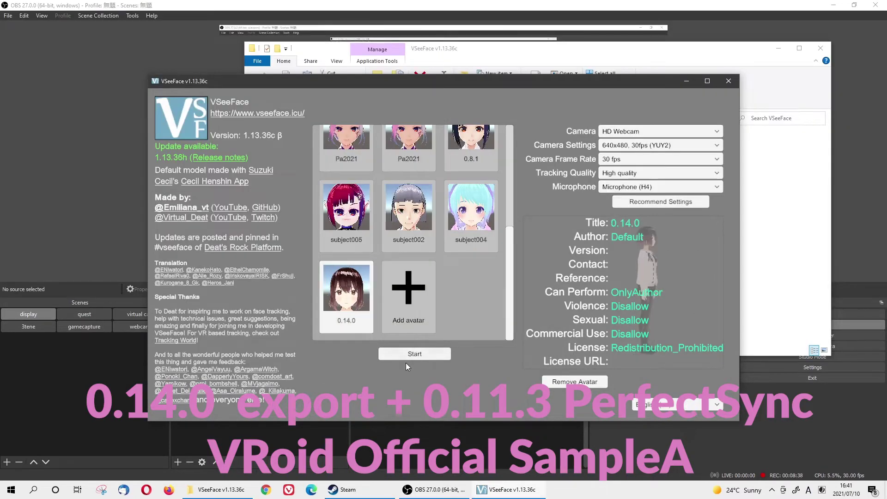
pyautogui.click(409, 357)
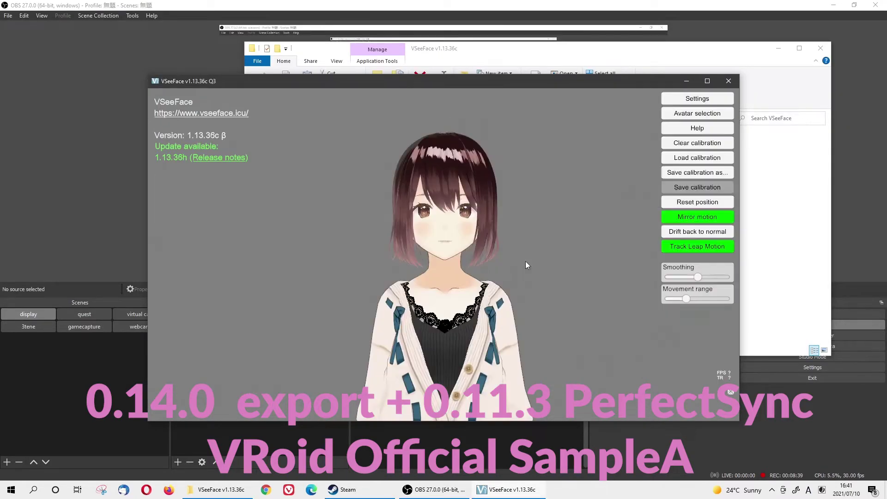
# Enable the OSC/VMC receiver in the general settings for the 0.14.0 avatar and reset the avatar's position
pyautogui.click(698, 99)
pyautogui.click(648, 104)
pyautogui.scroll(-3, 483, 265)
pyautogui.scroll(-8, 483, 266)
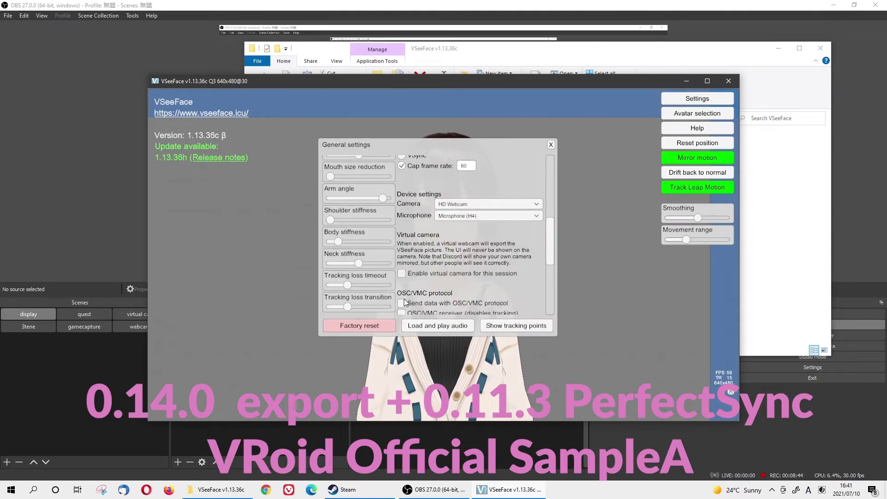
pyautogui.scroll(-1, 409, 297)
pyautogui.click(400, 291)
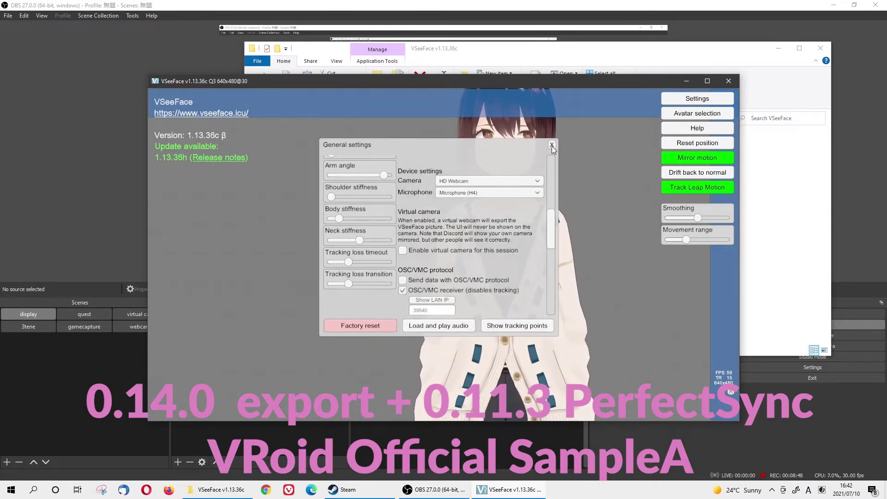
pyautogui.click(551, 145)
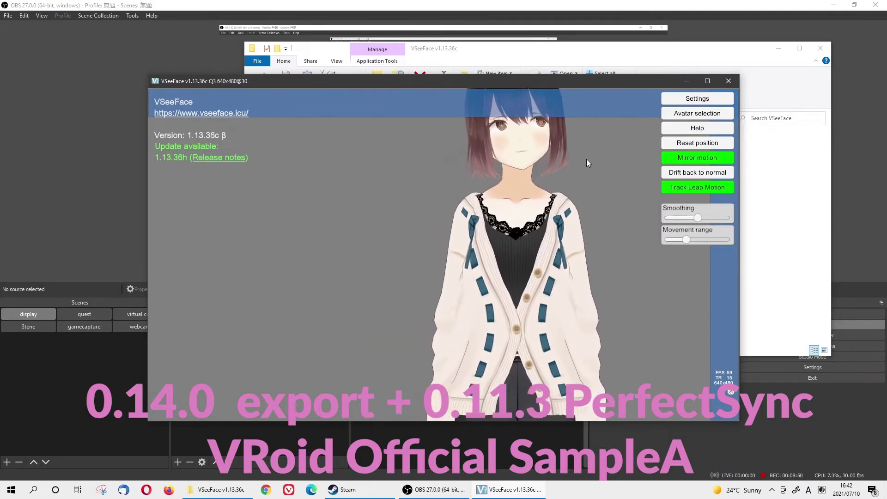
pyautogui.click(698, 143)
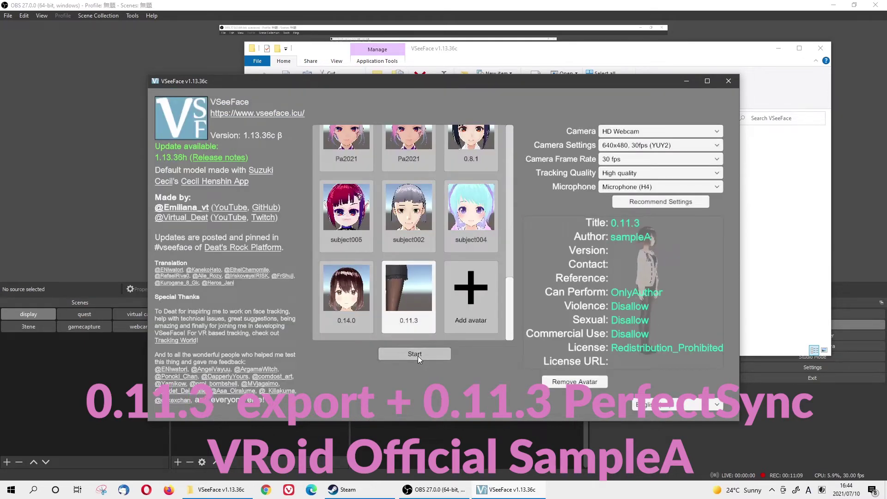
# Start VSeeFace with the 0.11.3 sampleA avatar and enable the OSC/VMC receiver in its general settings
pyautogui.click(416, 354)
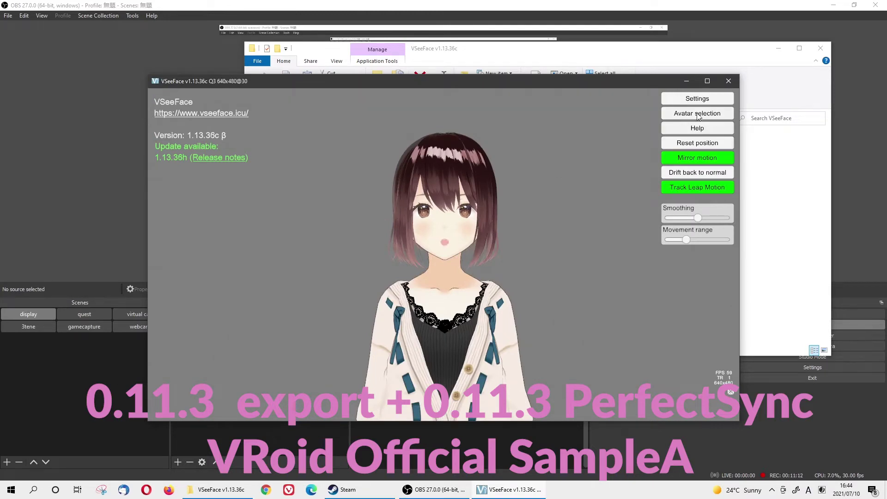
pyautogui.click(698, 99)
pyautogui.click(634, 100)
pyautogui.scroll(-5, 494, 295)
pyautogui.scroll(-1, 463, 290)
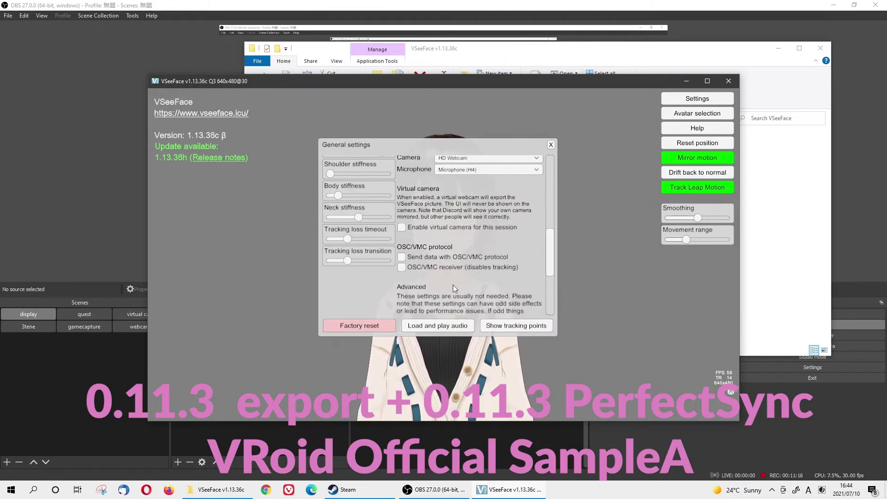
pyautogui.click(434, 269)
pyautogui.click(551, 145)
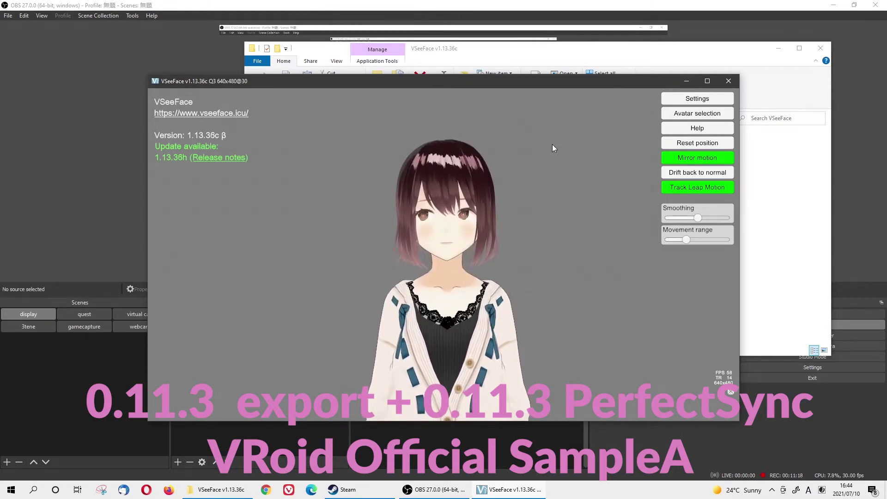